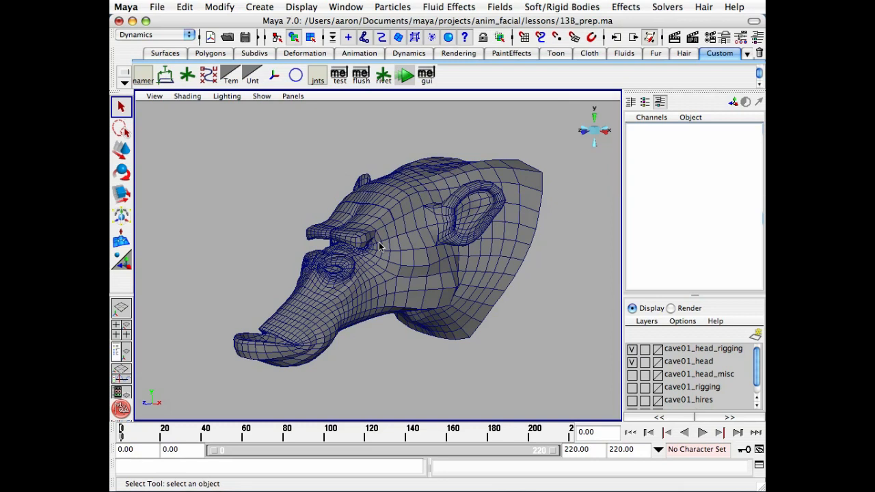
# Make sure the Dynamics menu set is active for working on the head model
pyautogui.keyDown('alt'); pyautogui.moveTo(387, 237); pyautogui.dragTo(381, 245, button='middle'); pyautogui.keyUp('alt')
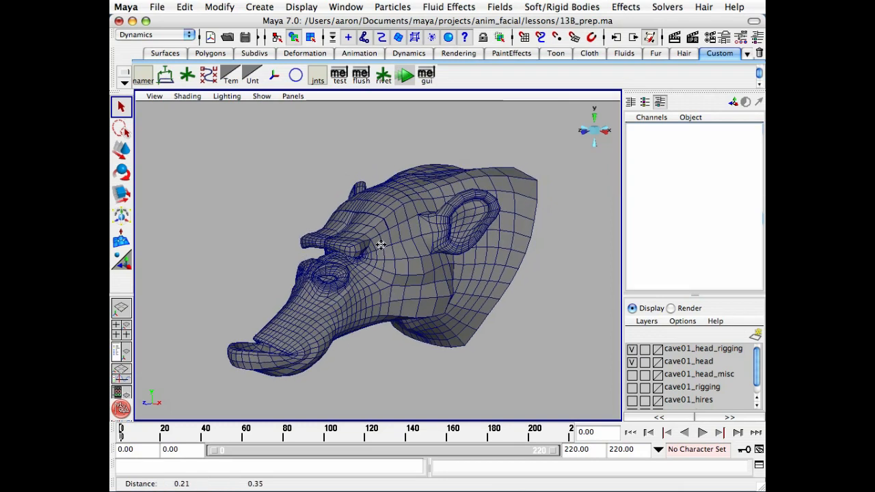
pyautogui.keyDown('alt'); pyautogui.moveTo(381, 245); pyautogui.dragTo(363, 240); pyautogui.keyUp('alt')
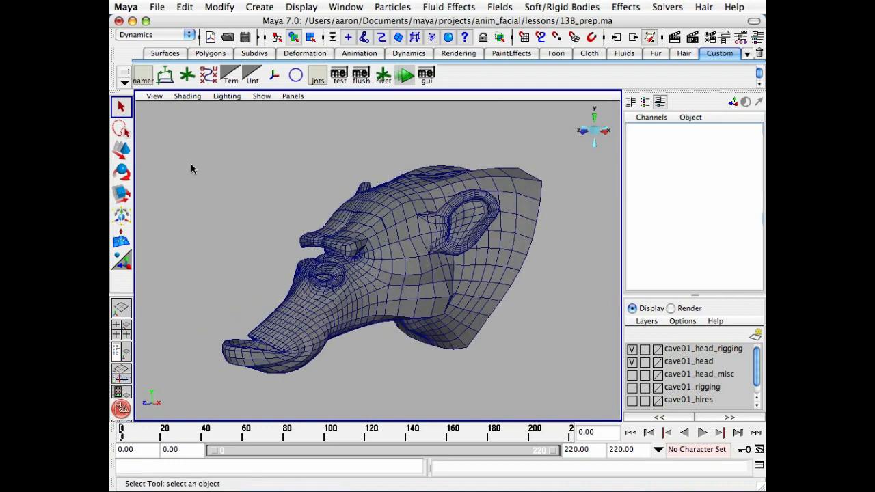
pyautogui.click(139, 35)
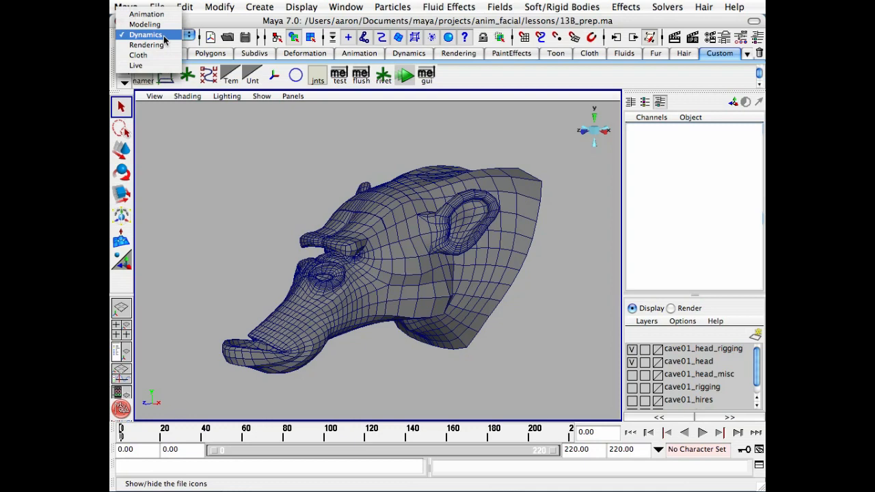
pyautogui.click(163, 36)
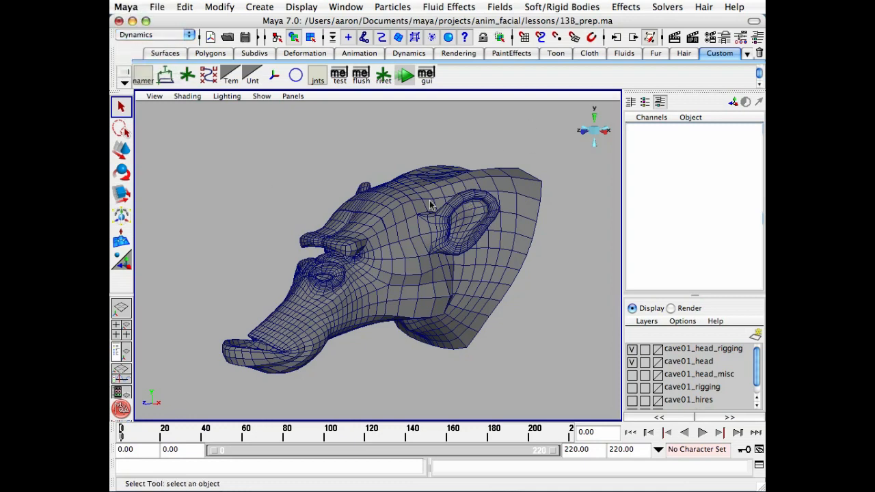
# Display the head model in wireframe and select the skullcap surface on top of the head
pyautogui.keyDown('alt'); pyautogui.moveTo(355, 214); pyautogui.dragTo(517, 262); pyautogui.keyUp('alt')
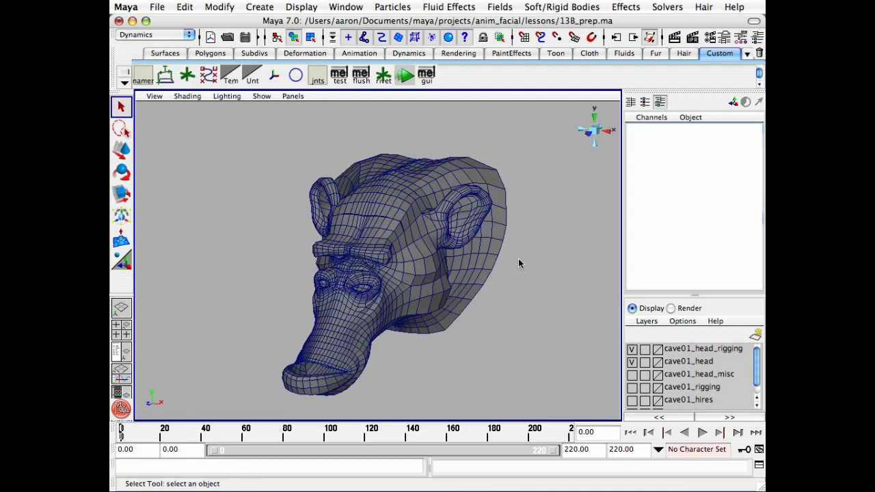
pyautogui.click(486, 250)
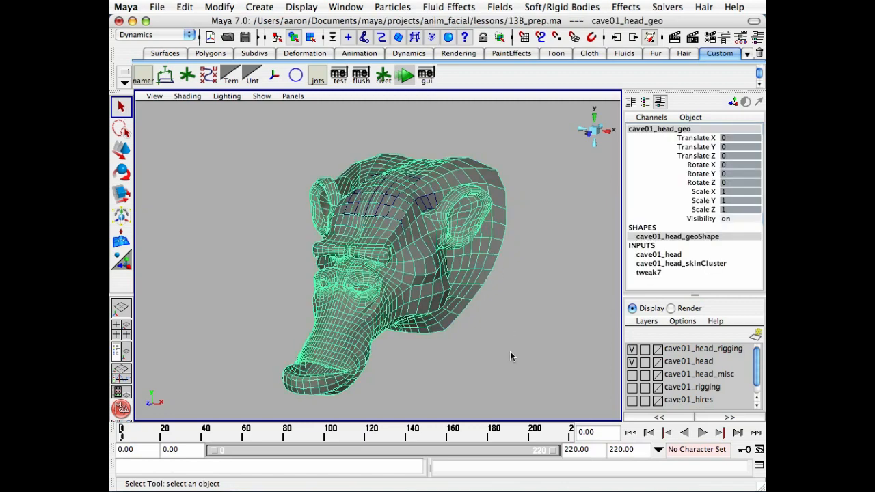
pyautogui.press('4')
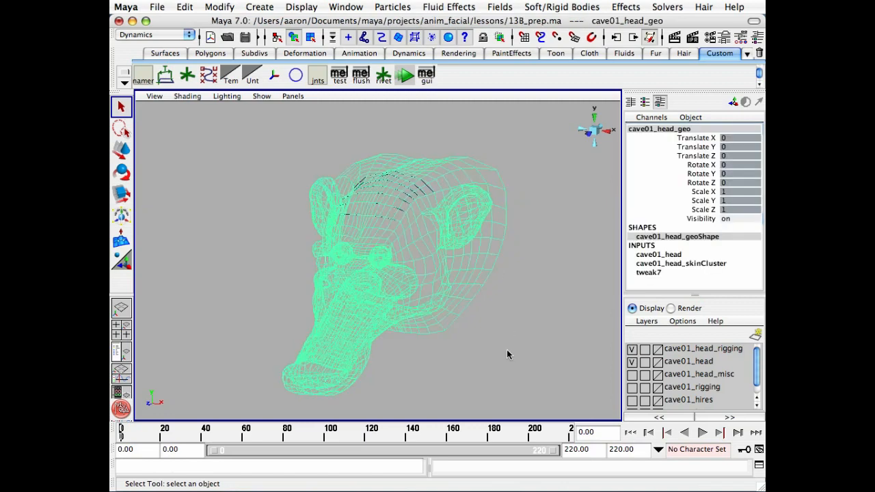
pyautogui.moveTo(463, 343)
pyautogui.keyDown('alt'); pyautogui.mouseDown(button='right')
pyautogui.moveTo(474, 341)
pyautogui.moveTo(473, 315)
pyautogui.mouseUp(button='right'); pyautogui.keyUp('alt')
pyautogui.keyDown('alt'); pyautogui.moveTo(473, 315); pyautogui.dragTo(484, 326, button='middle'); pyautogui.keyUp('alt')
pyautogui.keyDown('alt'); pyautogui.moveTo(484, 327); pyautogui.dragTo(421, 326); pyautogui.keyUp('alt')
pyautogui.keyDown('alt'); pyautogui.moveTo(481, 330); pyautogui.dragTo(477, 277, button='middle'); pyautogui.keyUp('alt')
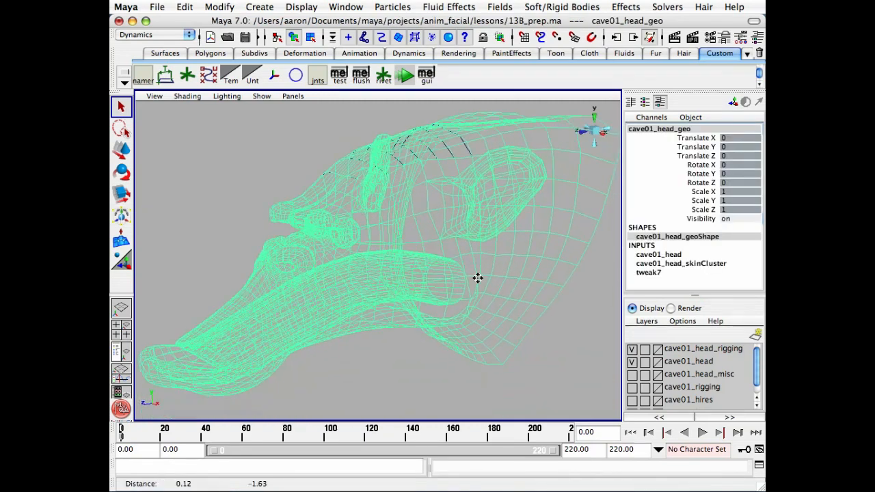
pyautogui.keyDown('alt'); pyautogui.moveTo(395, 290); pyautogui.dragTo(413, 323); pyautogui.keyUp('alt')
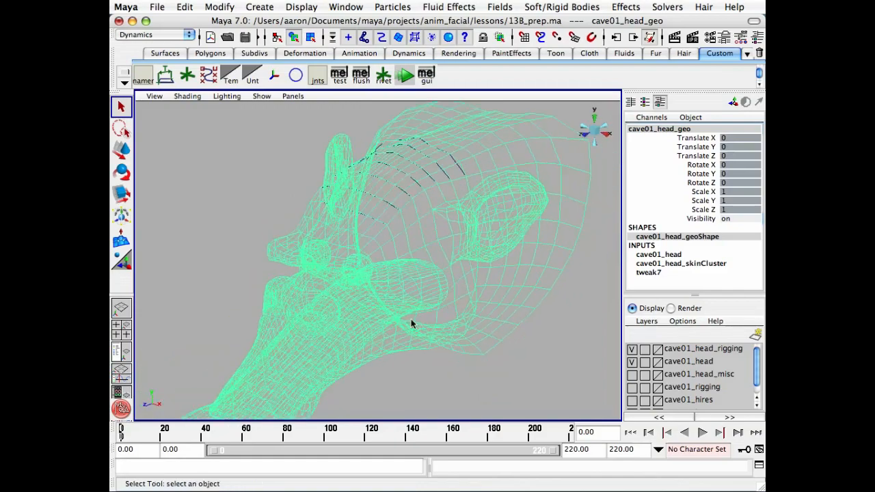
pyautogui.keyDown('alt'); pyautogui.moveTo(413, 323); pyautogui.dragTo(466, 191, button='right'); pyautogui.keyUp('alt')
pyautogui.click(487, 140)
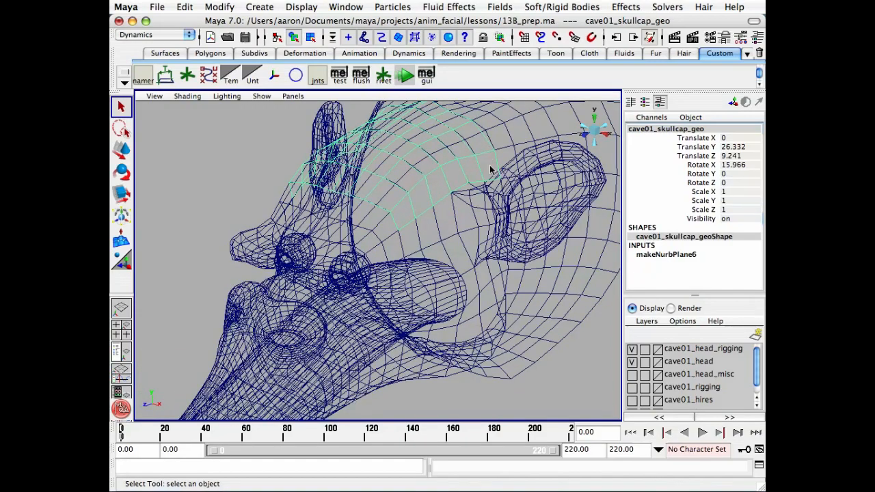
# Isolate the skullcap by hiding the cave01_head layer, and examine its NURBS surface attributes in shaded display
pyautogui.keyDown('alt'); pyautogui.moveTo(488, 166); pyautogui.dragTo(486, 212); pyautogui.keyUp('alt')
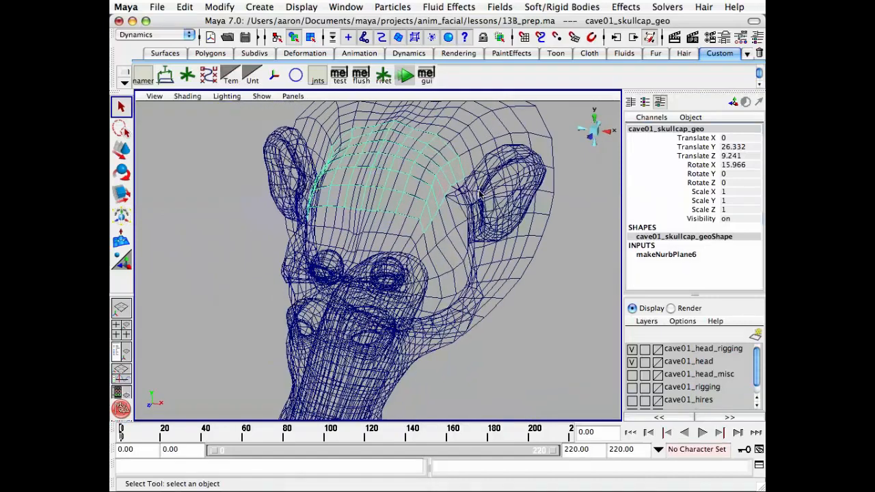
pyautogui.click(631, 361)
pyautogui.moveTo(567, 322)
pyautogui.keyDown('alt'); pyautogui.mouseDown()
pyautogui.moveTo(426, 244)
pyautogui.moveTo(445, 254)
pyautogui.mouseUp(); pyautogui.keyUp('alt')
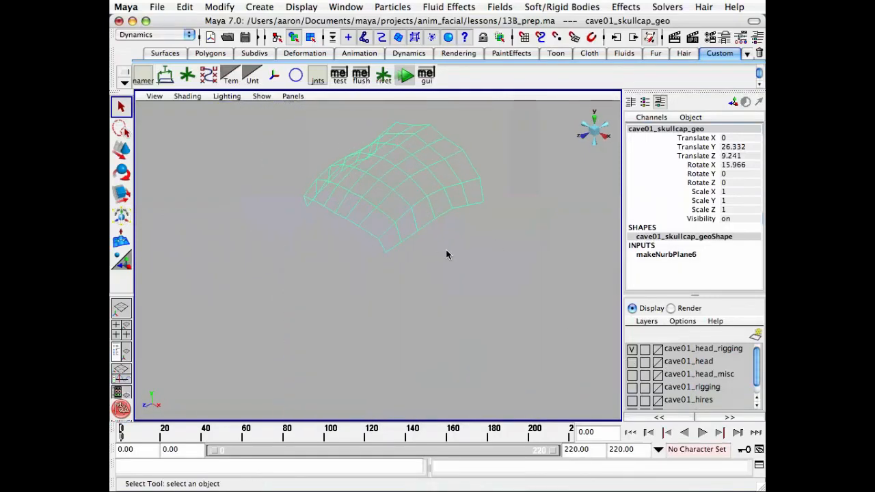
pyautogui.press('5')
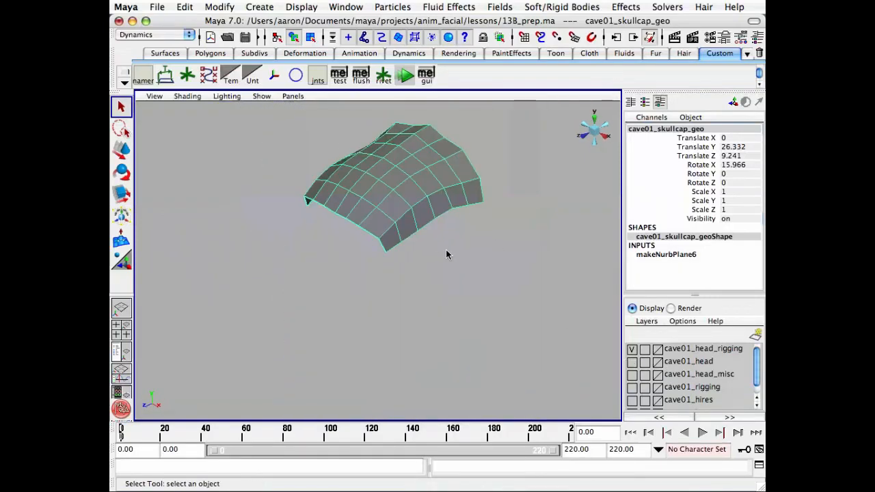
pyautogui.hotkey('ctrl', 'a')
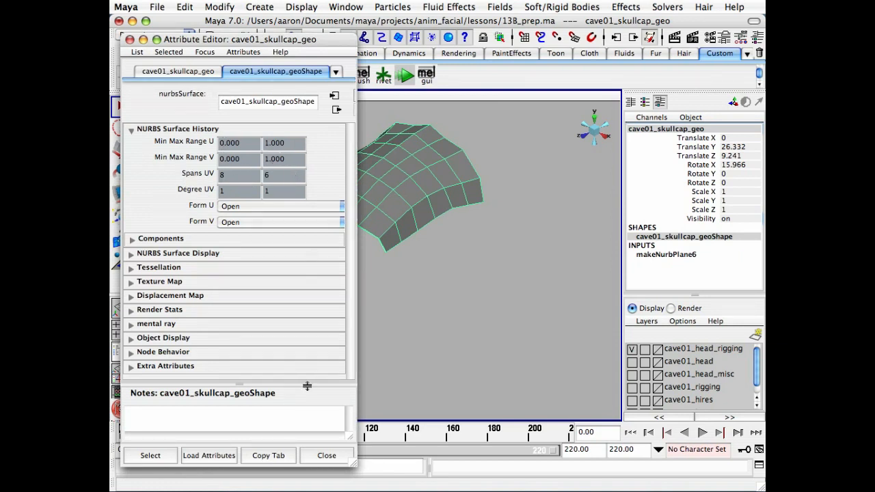
pyautogui.click(327, 457)
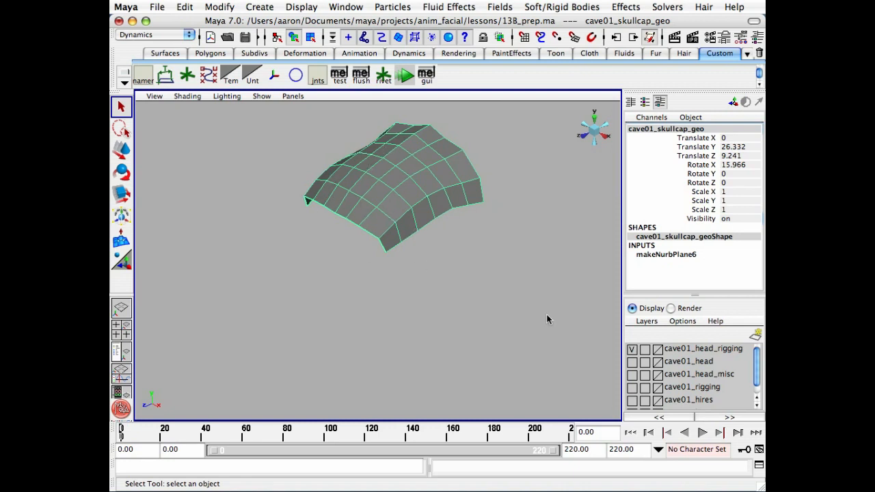
# Show the cave01_head layer again and examine how the skullcap sits on the head in wireframe and shaded display
pyautogui.click(632, 362)
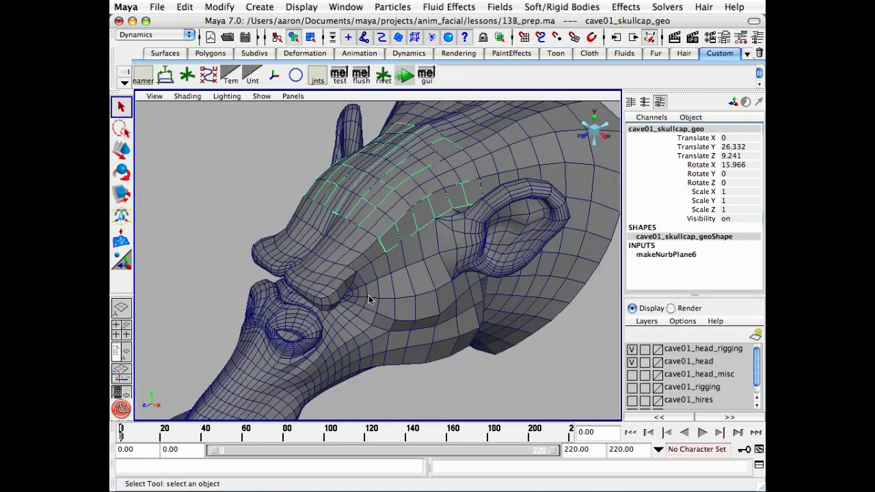
pyautogui.moveTo(365, 296)
pyautogui.keyDown('alt'); pyautogui.mouseDown()
pyautogui.moveTo(366, 282)
pyautogui.moveTo(392, 285)
pyautogui.moveTo(348, 264)
pyautogui.moveTo(385, 279)
pyautogui.moveTo(395, 330)
pyautogui.moveTo(395, 315)
pyautogui.moveTo(318, 297)
pyautogui.moveTo(369, 301)
pyautogui.moveTo(314, 289)
pyautogui.moveTo(520, 355)
pyautogui.mouseUp(); pyautogui.keyUp('alt')
pyautogui.press('f')
pyautogui.press('4')
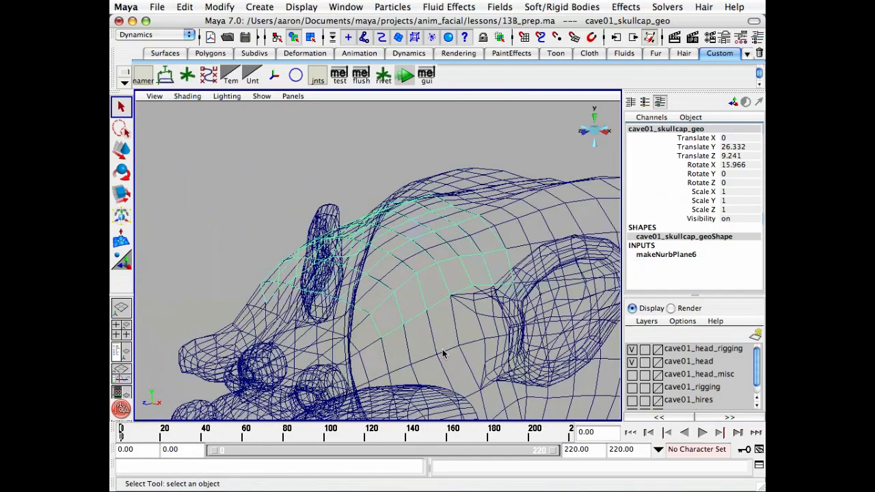
pyautogui.keyDown('alt'); pyautogui.moveTo(440, 348); pyautogui.dragTo(444, 260); pyautogui.keyUp('alt')
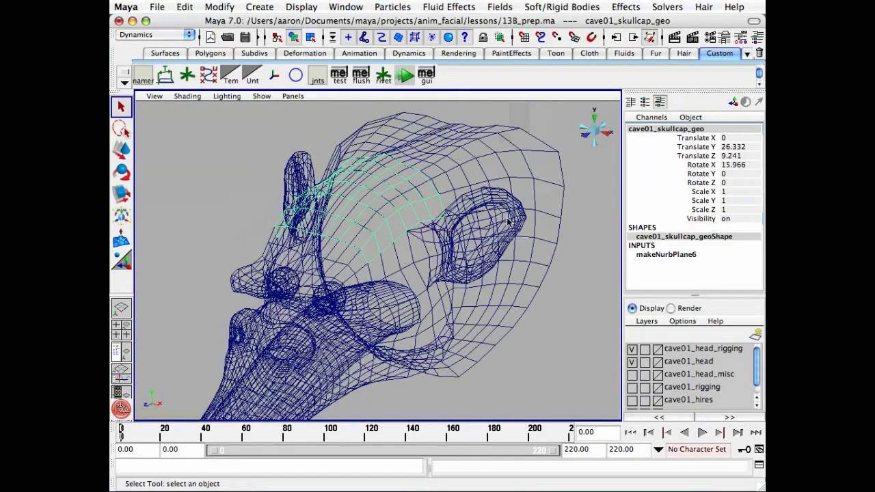
pyautogui.press('5')
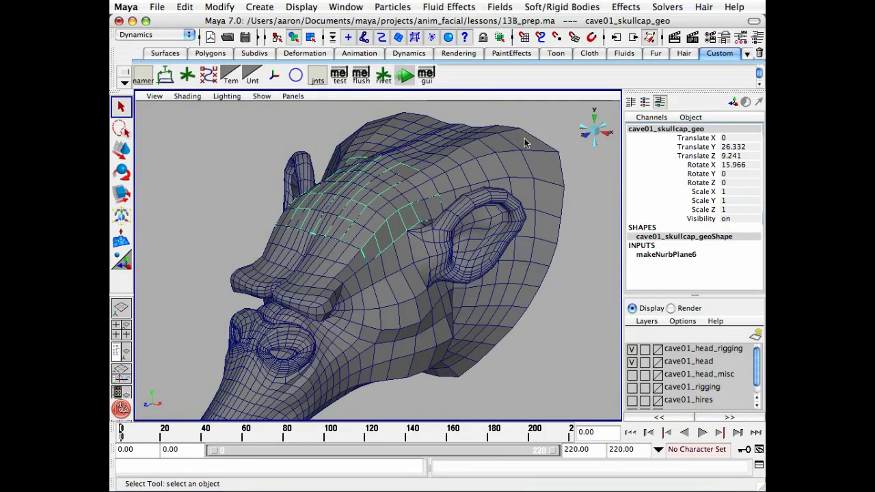
# Open the Create Hair options for the selected skullcap, reset them to defaults and enlarge the window to show all settings
pyautogui.click(706, 7)
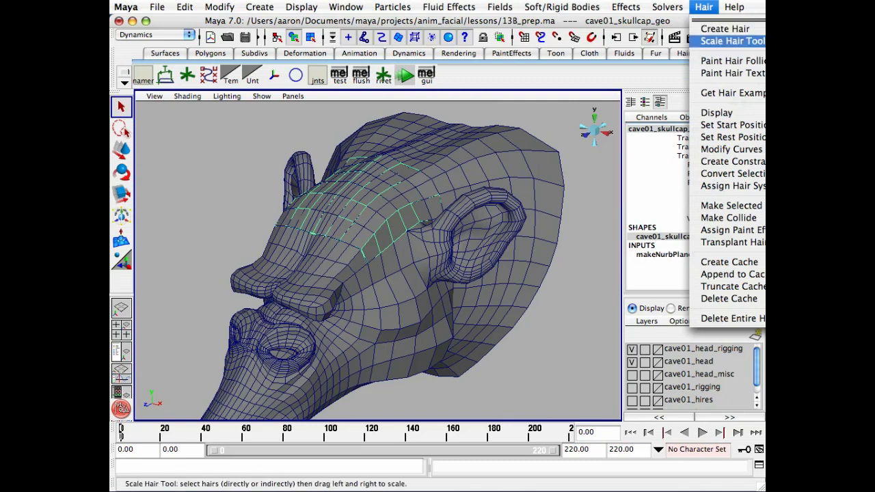
pyautogui.click(757, 29)
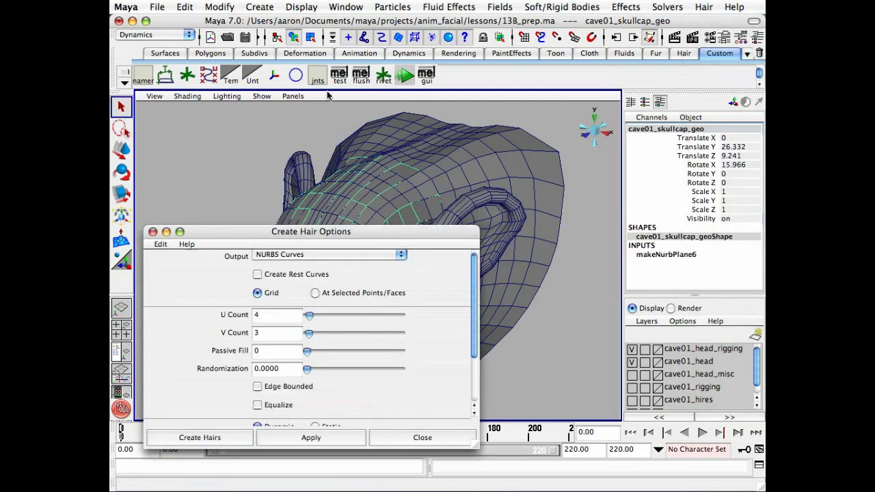
pyautogui.click(160, 244)
pyautogui.click(171, 264)
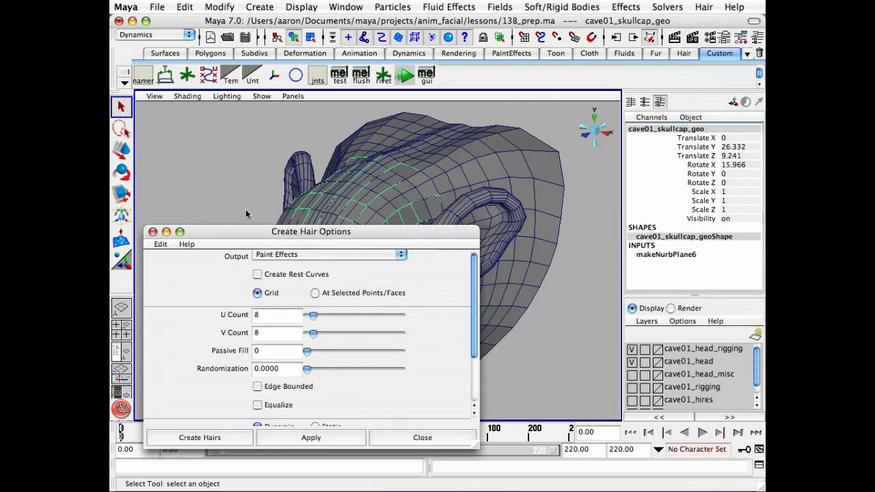
pyautogui.moveTo(245, 231); pyautogui.dragTo(237, 145)
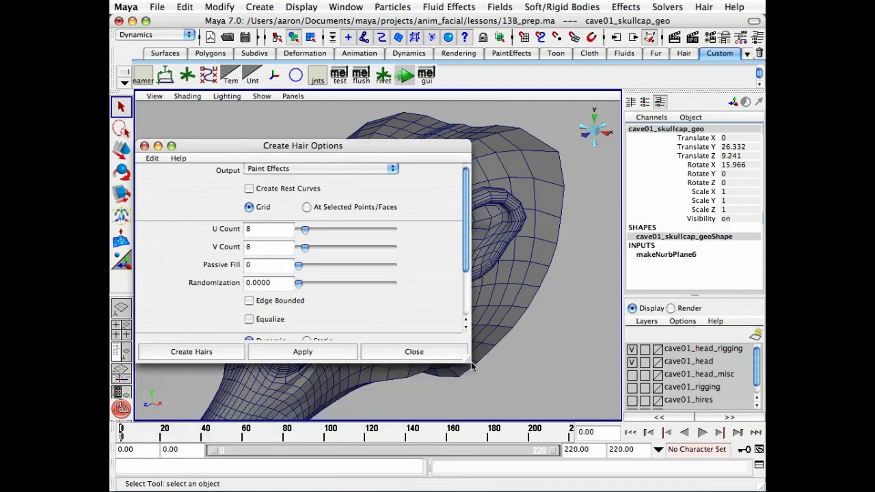
pyautogui.moveTo(469, 360); pyautogui.dragTo(472, 428)
# Set the hair output to NURBS Curves with a U Count of 4 and a V Count of 3
pyautogui.click(267, 169)
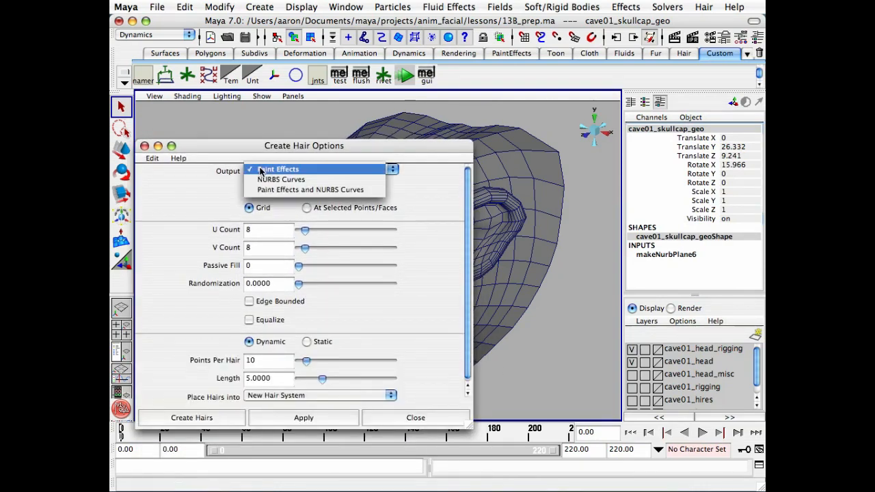
pyautogui.click(273, 181)
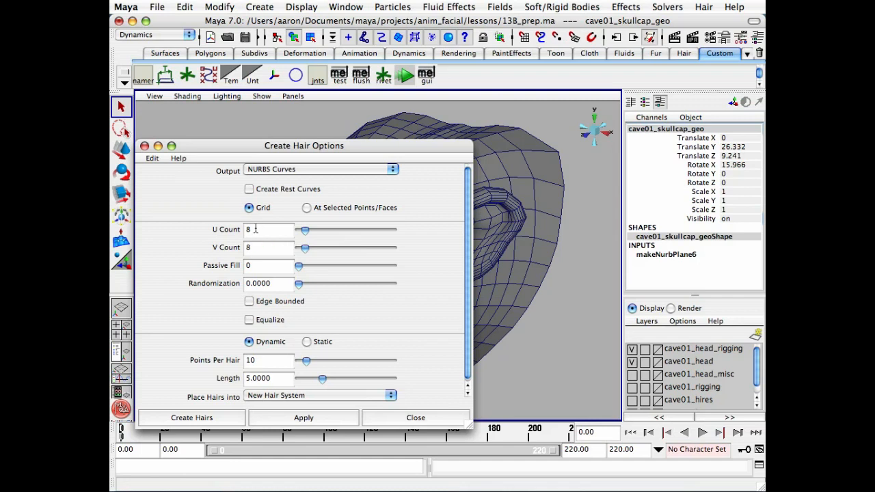
pyautogui.moveTo(252, 231); pyautogui.dragTo(237, 232)
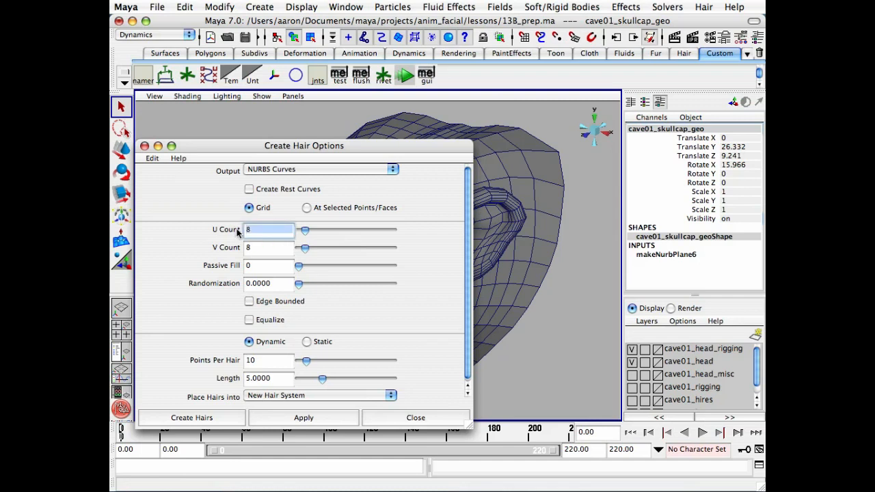
pyautogui.write('4')
pyautogui.press('Tab')
pyautogui.write('3')
pyautogui.press('Tab')
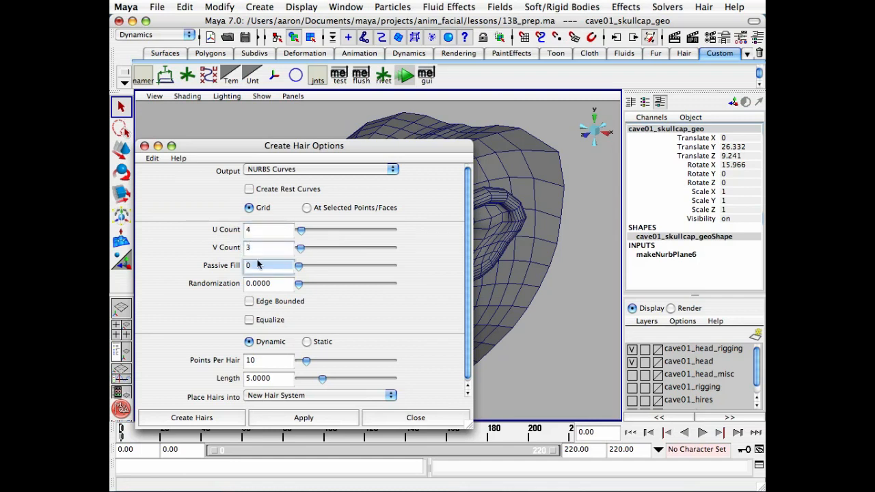
# Create the hair curves on the skullcap in a new hair system and clear the selection
pyautogui.moveTo(466, 228); pyautogui.dragTo(467, 237)
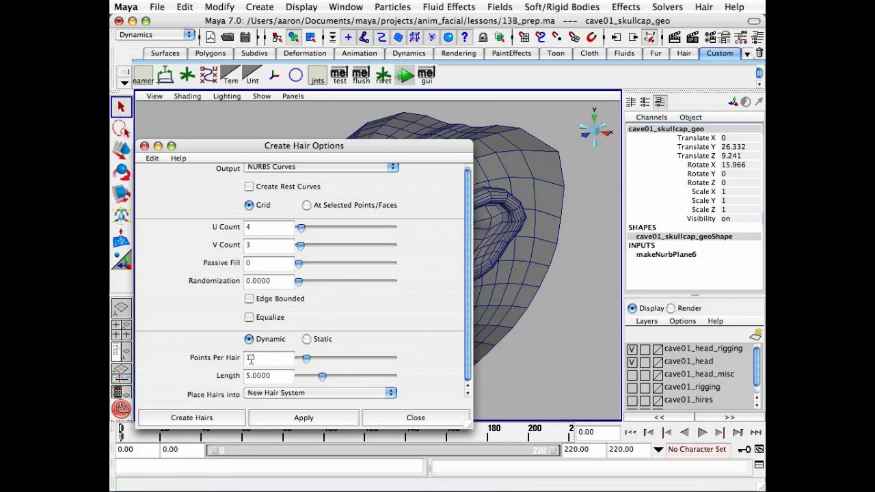
pyautogui.click(208, 420)
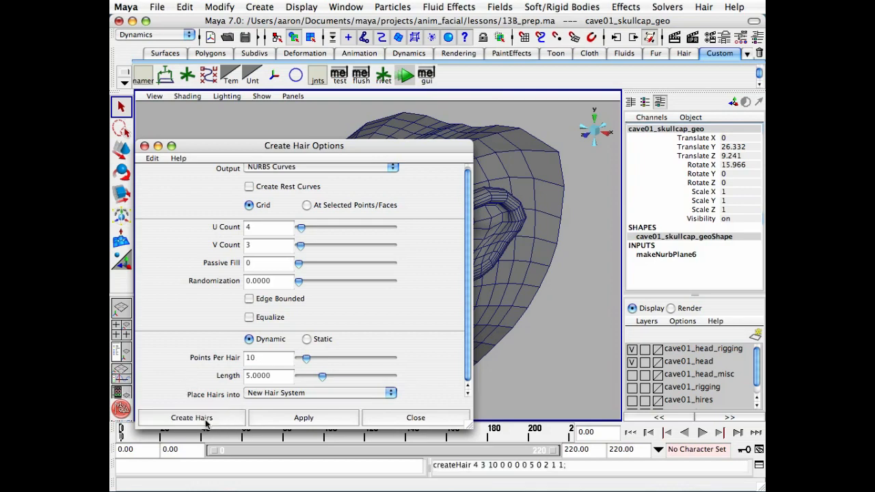
pyautogui.keyDown('alt'); pyautogui.moveTo(404, 260); pyautogui.dragTo(311, 270, button='right'); pyautogui.keyUp('alt')
pyautogui.keyDown('alt'); pyautogui.moveTo(311, 270); pyautogui.dragTo(363, 256); pyautogui.keyUp('alt')
pyautogui.keyDown('alt'); pyautogui.moveTo(364, 256); pyautogui.dragTo(367, 269, button='middle'); pyautogui.keyUp('alt')
pyautogui.keyDown('alt'); pyautogui.moveTo(366, 269); pyautogui.dragTo(400, 294); pyautogui.keyUp('alt')
pyautogui.click(497, 381)
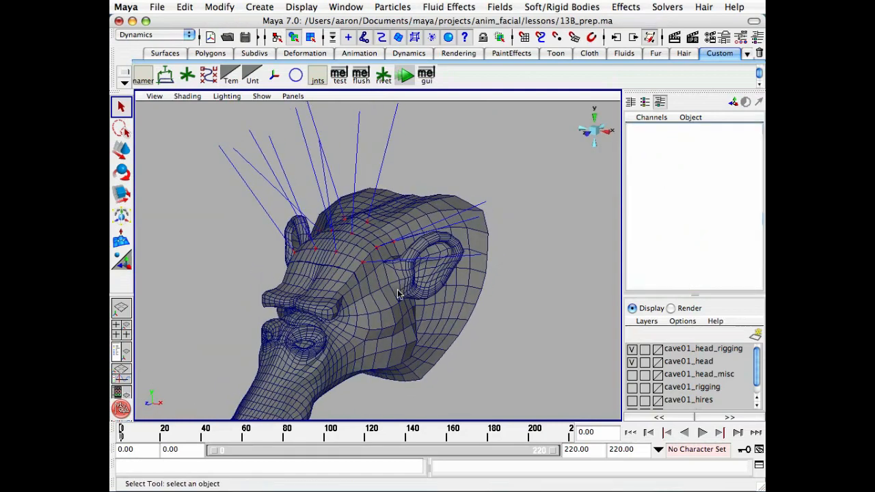
# Play the hair simulation, examine how the curves fall around the head, and return to the start of the playback range
pyautogui.keyDown('alt'); pyautogui.moveTo(393, 220); pyautogui.dragTo(409, 270, button='middle'); pyautogui.keyUp('alt')
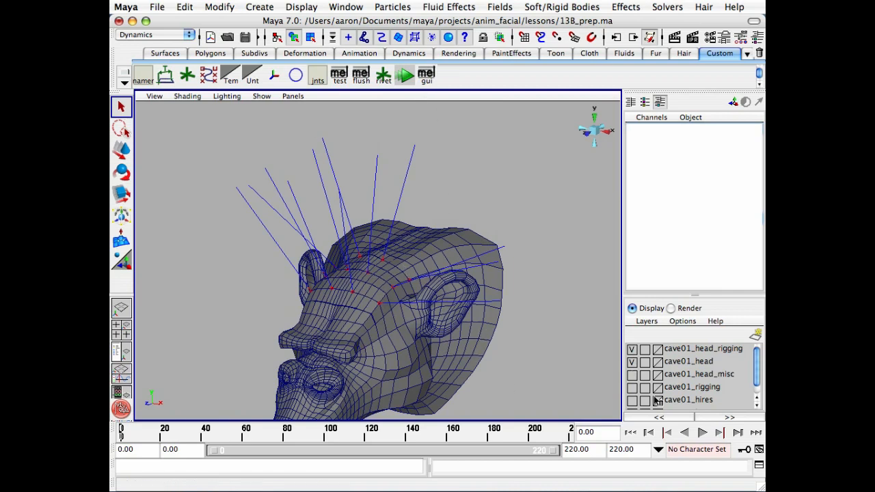
pyautogui.click(708, 429)
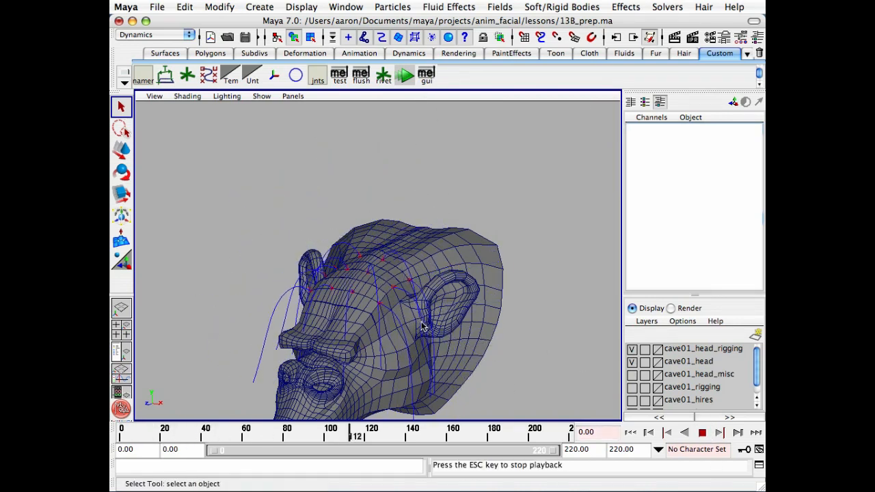
pyautogui.keyDown('alt'); pyautogui.moveTo(552, 342); pyautogui.dragTo(428, 305); pyautogui.keyUp('alt')
pyautogui.keyDown('alt'); pyautogui.moveTo(429, 305); pyautogui.dragTo(425, 264, button='middle'); pyautogui.keyUp('alt')
pyautogui.keyDown('alt'); pyautogui.moveTo(430, 261); pyautogui.dragTo(469, 269); pyautogui.keyUp('alt')
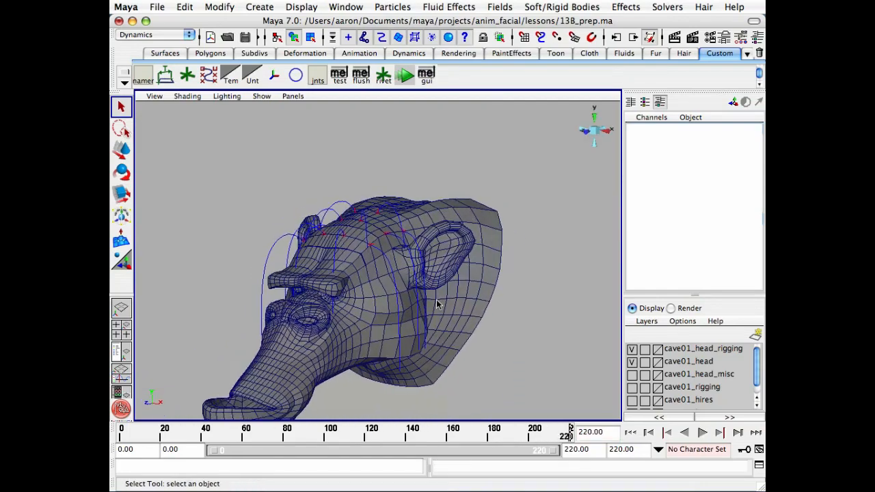
pyautogui.keyDown('alt'); pyautogui.moveTo(436, 303); pyautogui.dragTo(490, 299); pyautogui.keyUp('alt')
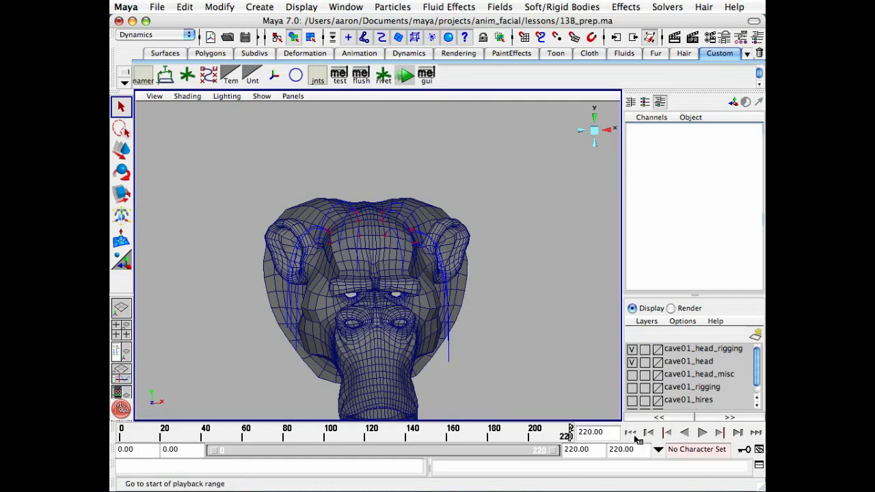
pyautogui.click(630, 432)
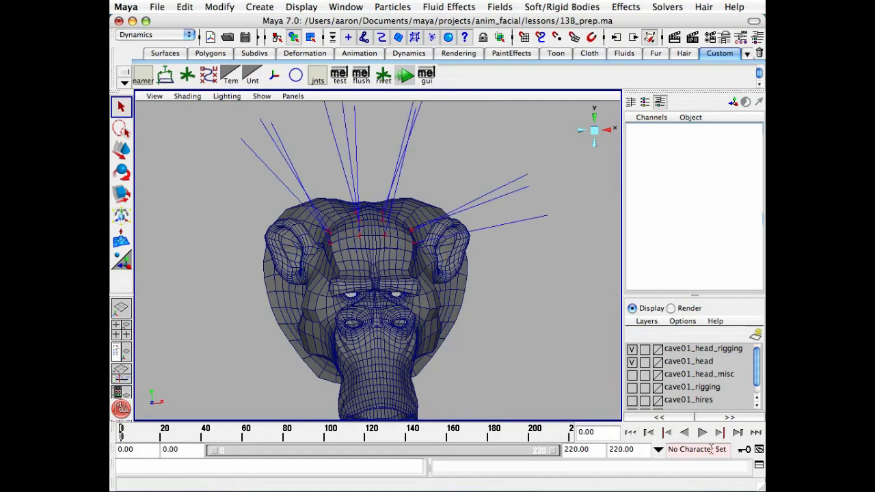
# Replay the hair simulation from the front to check how the curves meet the head, and return to the start frame
pyautogui.click(701, 432)
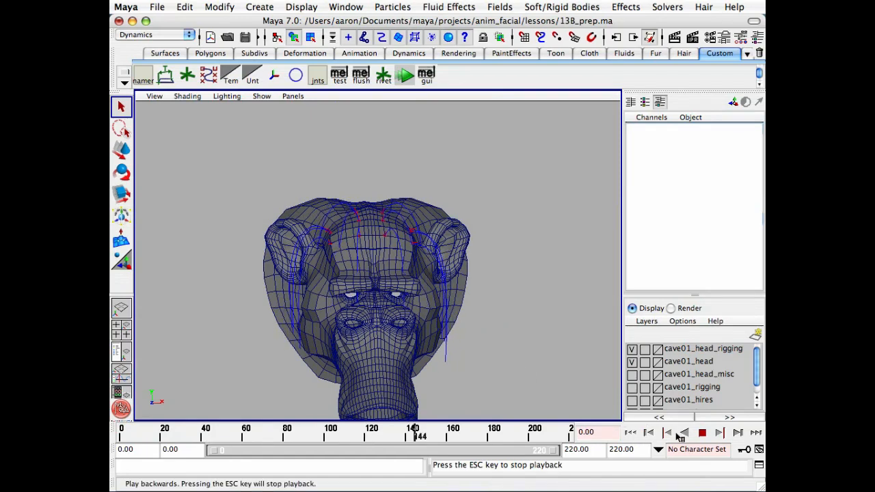
pyautogui.click(702, 432)
pyautogui.click(630, 432)
# Make the cave01_head_geo mesh a collision object for hairSystem3 and clear the selection
pyautogui.keyDown('alt'); pyautogui.moveTo(438, 332); pyautogui.dragTo(481, 301); pyautogui.keyUp('alt')
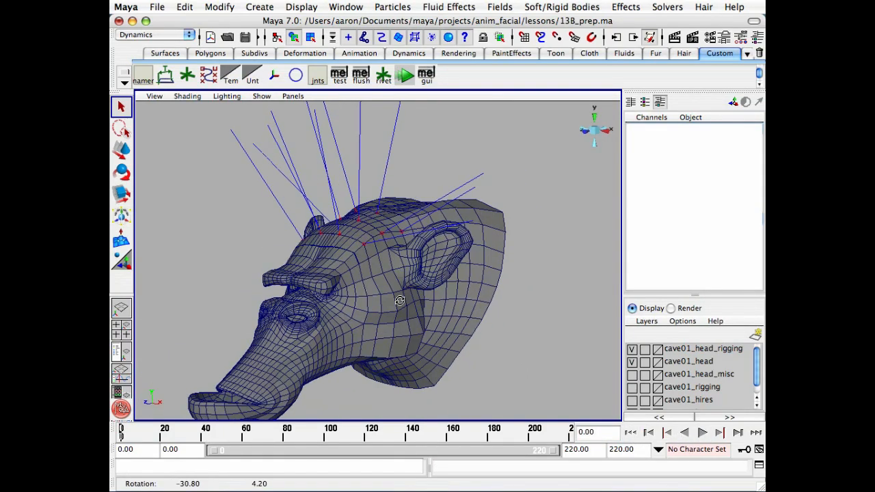
pyautogui.click(481, 301)
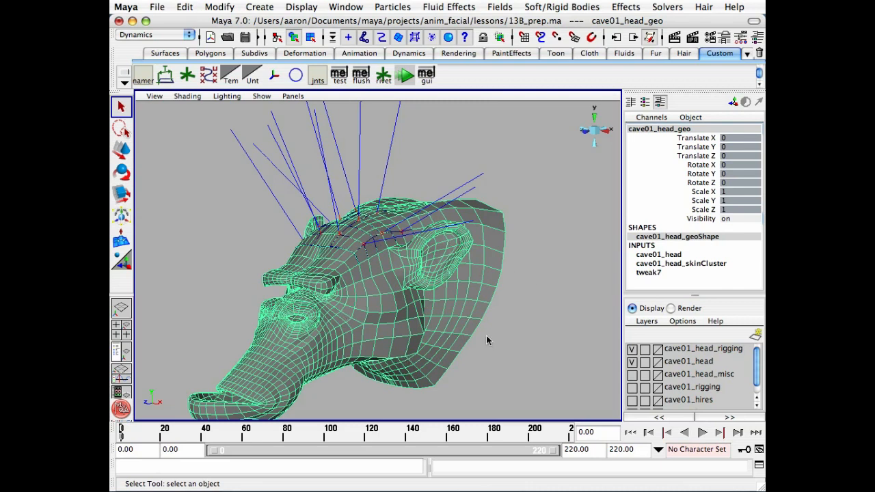
pyautogui.hotkey('shift', 'h')
pyautogui.keyDown('alt'); pyautogui.moveTo(262, 179); pyautogui.dragTo(356, 236, button='middle'); pyautogui.keyUp('alt')
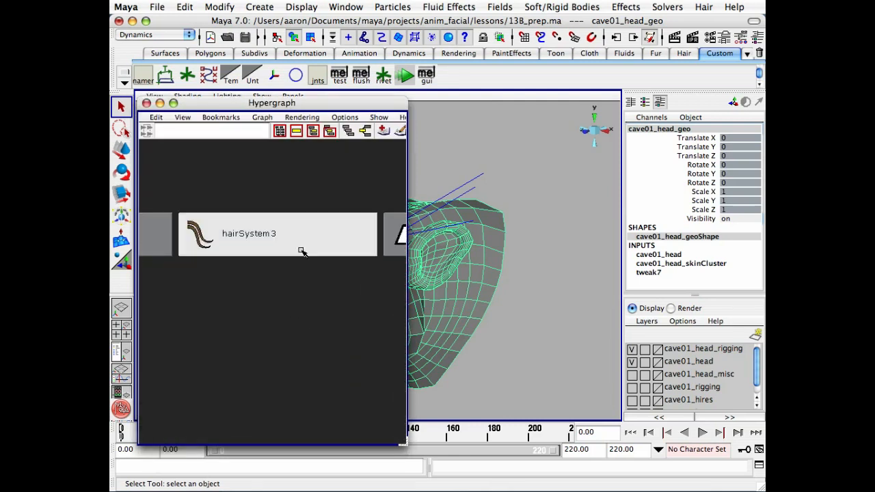
pyautogui.click(283, 235)
pyautogui.click(147, 103)
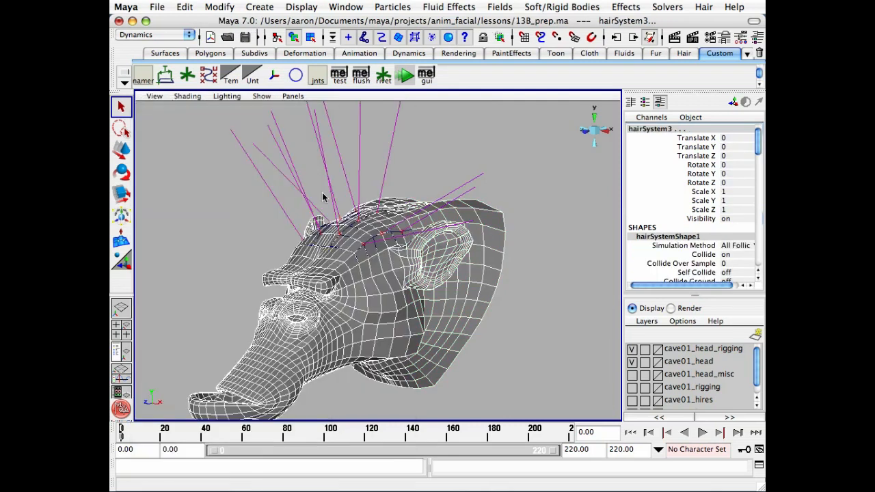
pyautogui.click(703, 8)
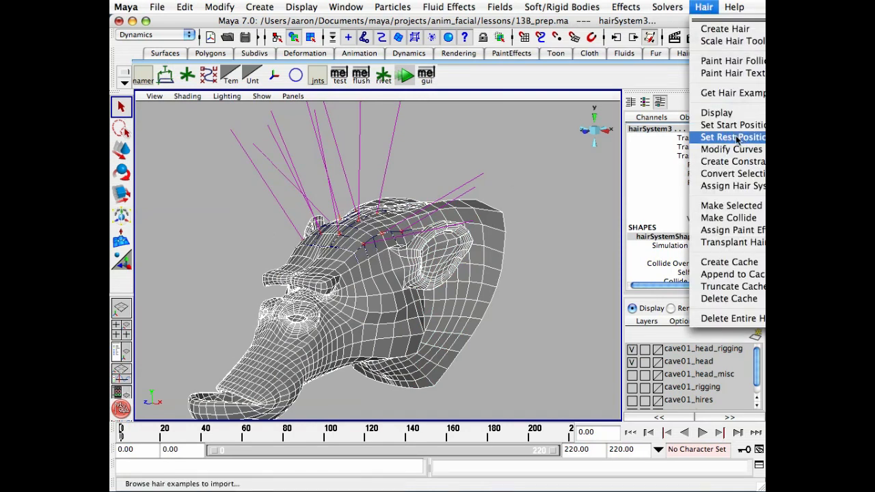
pyautogui.click(761, 218)
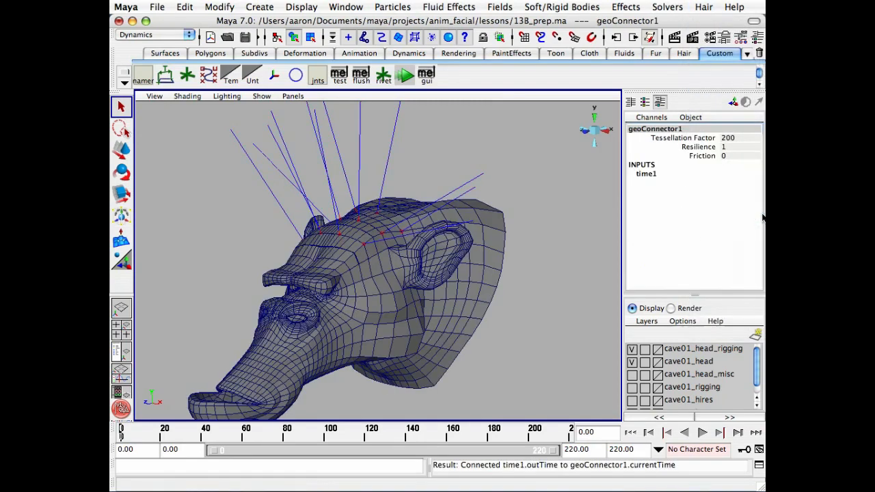
pyautogui.click(586, 255)
# Restrict object selection to curves only and select all the hair curves above the head
pyautogui.keyDown('alt'); pyautogui.moveTo(478, 221); pyautogui.dragTo(444, 219, button='right'); pyautogui.keyUp('alt')
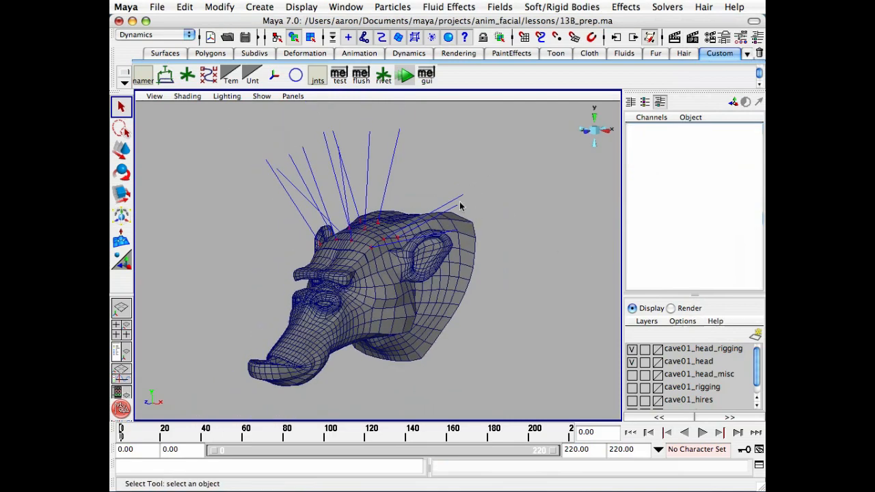
pyautogui.click(333, 38)
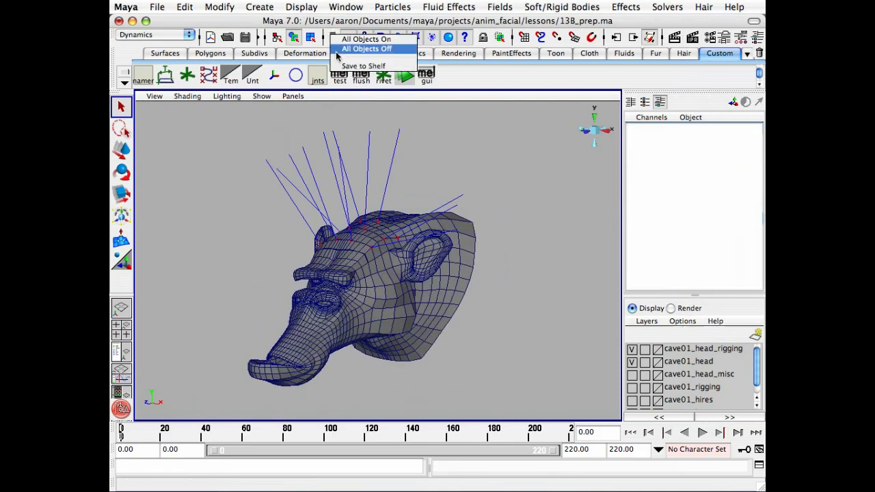
pyautogui.click(338, 49)
pyautogui.click(384, 39)
pyautogui.moveTo(235, 171); pyautogui.dragTo(515, 286)
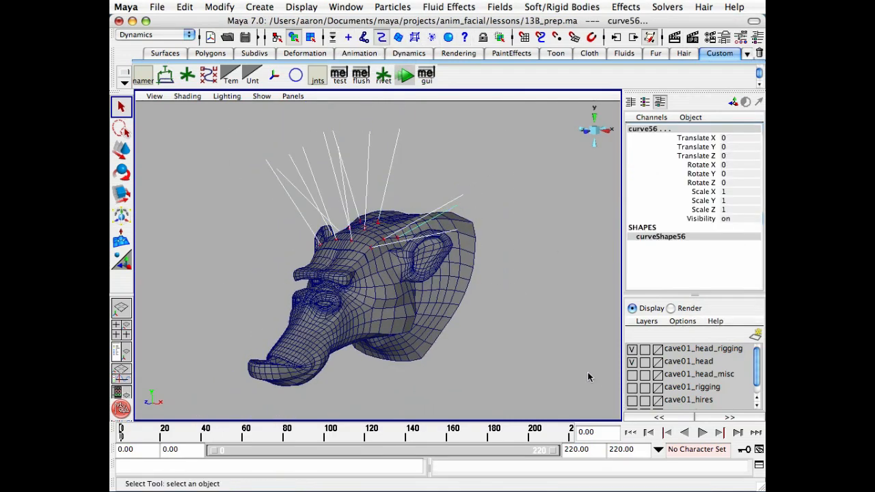
# Play the simulation to examine how the selected curves collide with the head, return to the start frame and deselect them
pyautogui.click(702, 432)
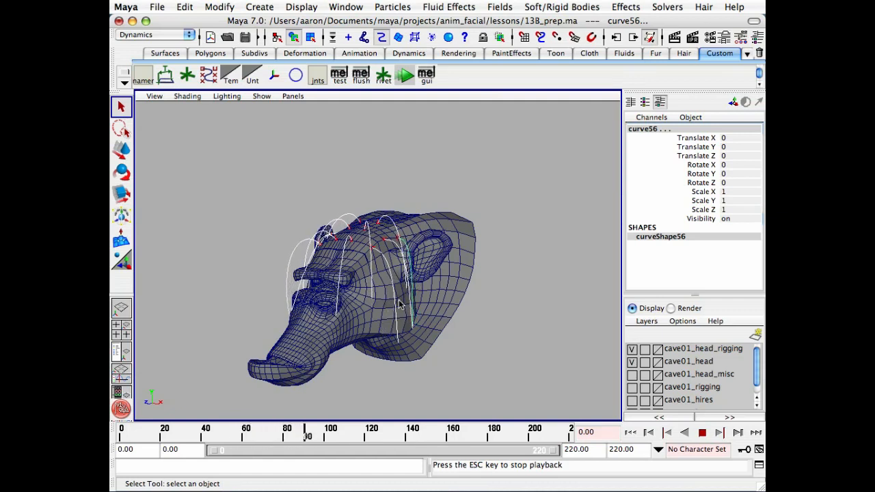
pyautogui.press('Escape')
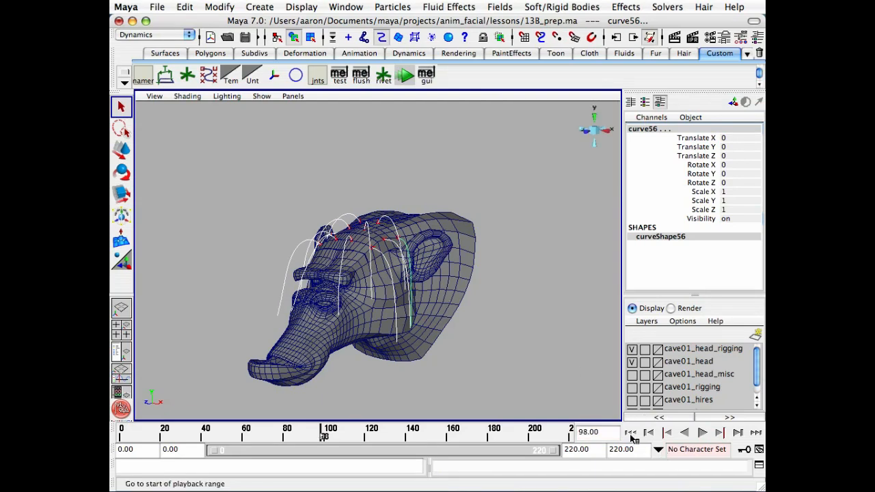
pyautogui.click(630, 432)
pyautogui.click(527, 359)
pyautogui.keyDown('alt'); pyautogui.moveTo(481, 295); pyautogui.dragTo(471, 245); pyautogui.keyUp('alt')
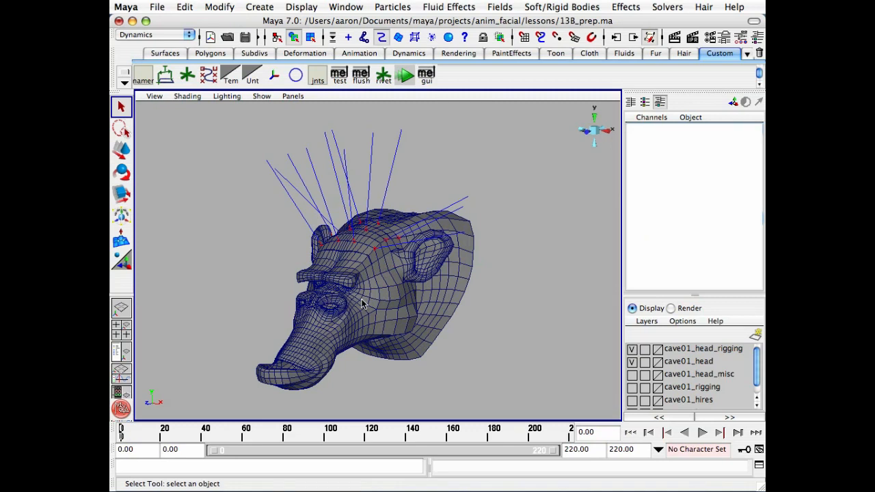
# Select the head joint cave01_c_head01_jnt in the Hypergraph and close that window
pyautogui.hotkey('shift', 'h')
pyautogui.keyDown('alt'); pyautogui.moveTo(324, 250); pyautogui.dragTo(233, 253, button='right'); pyautogui.keyUp('alt')
pyautogui.keyDown('alt'); pyautogui.moveTo(232, 253); pyautogui.dragTo(319, 234, button='middle'); pyautogui.keyUp('alt')
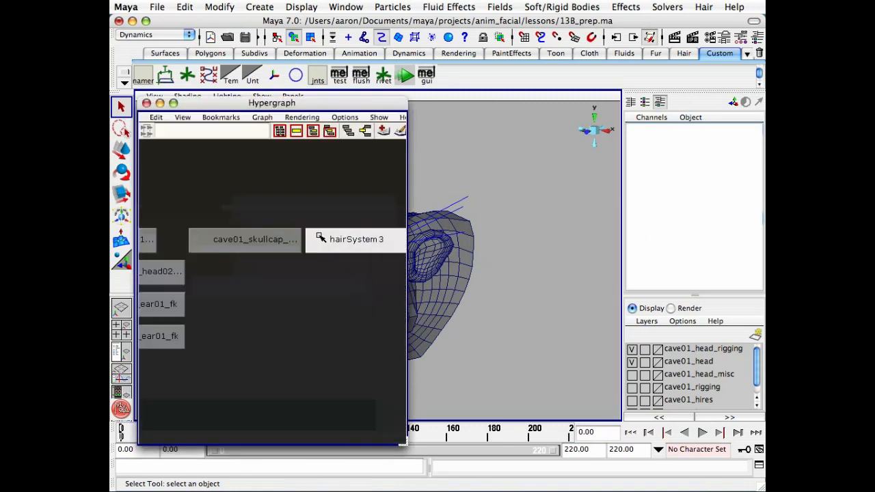
pyautogui.keyDown('alt'); pyautogui.moveTo(167, 255); pyautogui.dragTo(253, 259, button='middle'); pyautogui.keyUp('alt')
pyautogui.click(320, 216)
pyautogui.keyDown('alt'); pyautogui.moveTo(253, 259); pyautogui.dragTo(271, 264, button='right'); pyautogui.keyUp('alt')
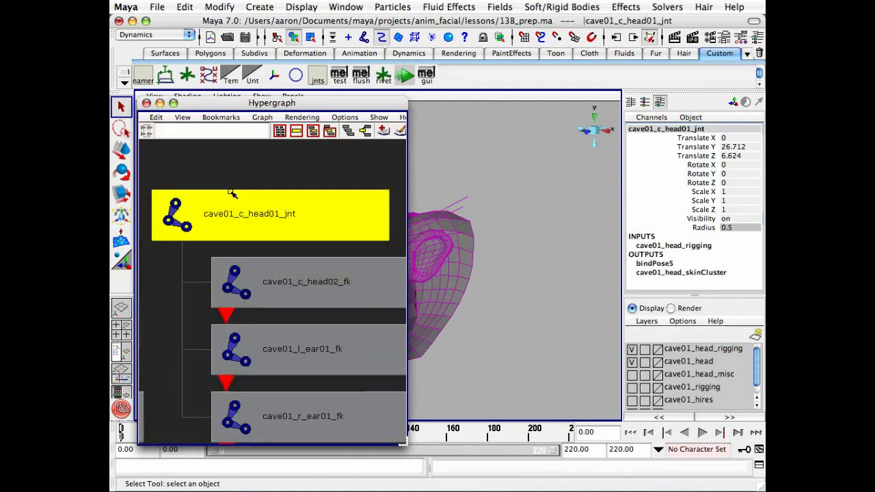
pyautogui.click(146, 103)
pyautogui.click(156, 8)
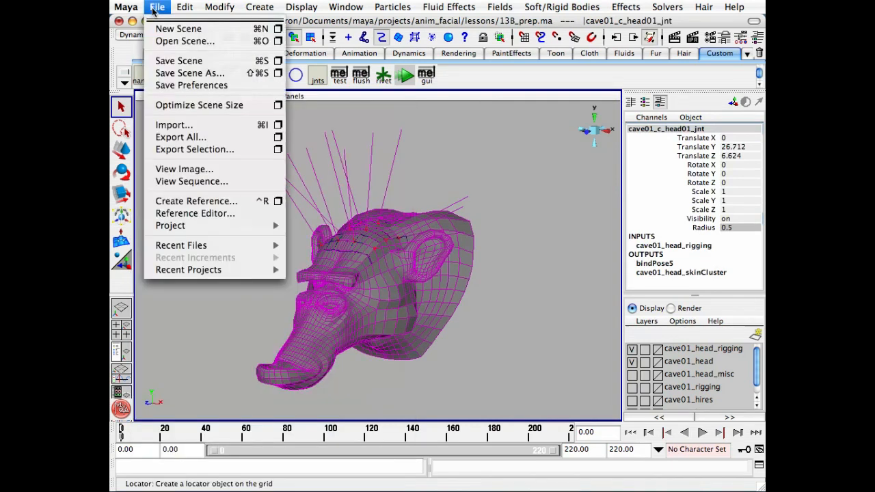
pyautogui.click(210, 125)
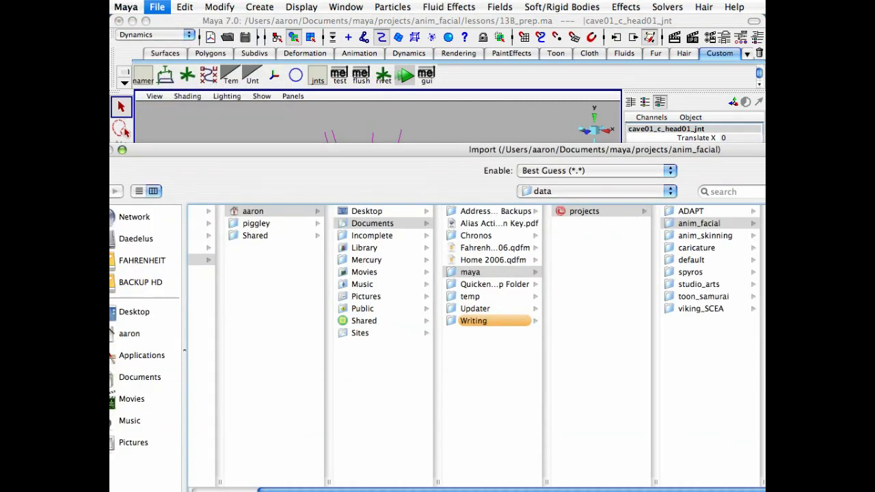
pyautogui.press('Escape')
pyautogui.click(195, 349)
pyautogui.moveTo(136, 436)
pyautogui.mouseDown()
pyautogui.moveTo(495, 445)
pyautogui.moveTo(120, 441)
pyautogui.mouseUp()
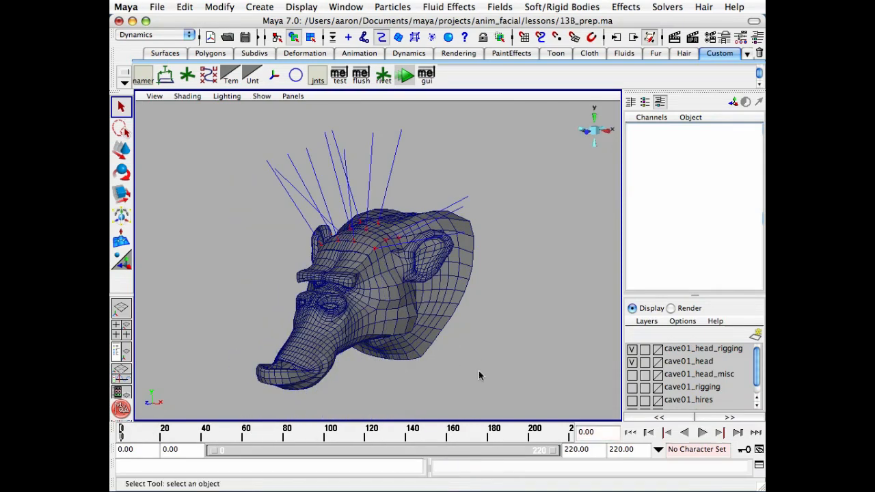
# Make surfaces selectable along with curves, test this by selecting the head geometry, and clear the selection
pyautogui.keyDown('alt'); pyautogui.moveTo(485, 320); pyautogui.dragTo(381, 319); pyautogui.keyUp('alt')
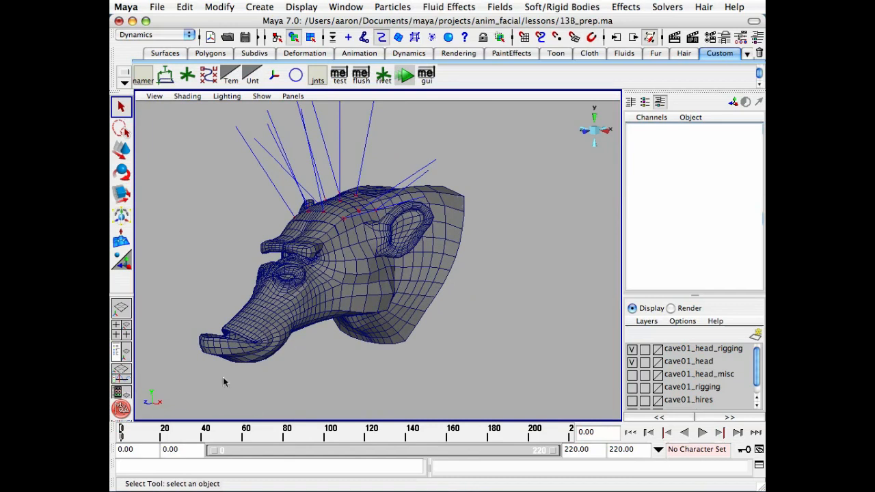
pyautogui.keyDown('alt'); pyautogui.moveTo(224, 381); pyautogui.dragTo(218, 416, button='middle'); pyautogui.keyUp('alt')
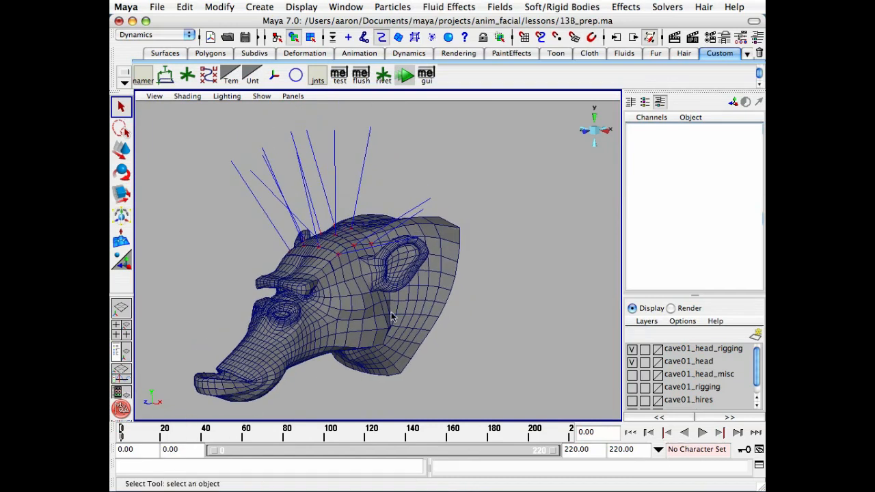
pyautogui.keyDown('alt'); pyautogui.moveTo(332, 319); pyautogui.dragTo(412, 325, button='right'); pyautogui.keyUp('alt')
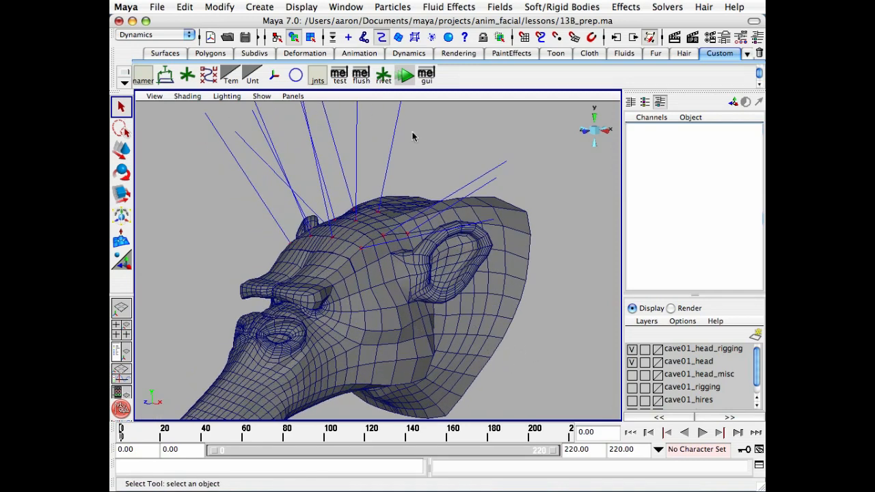
pyautogui.click(506, 321)
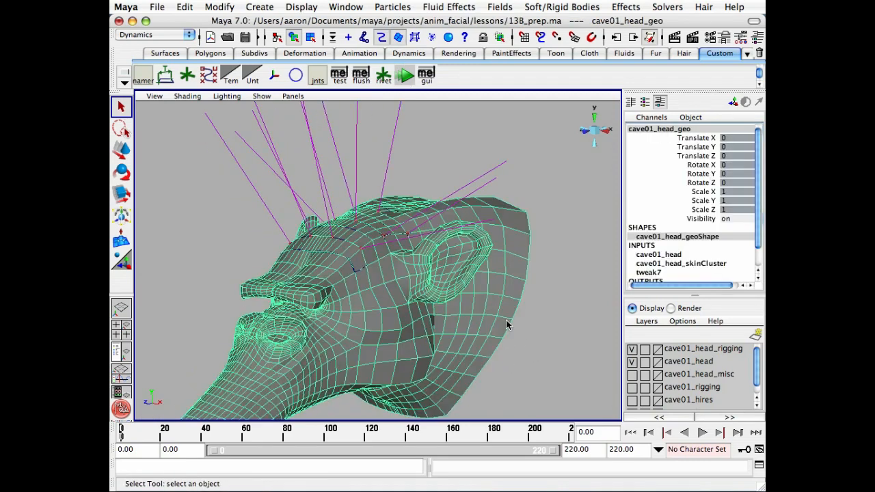
pyautogui.click(545, 370)
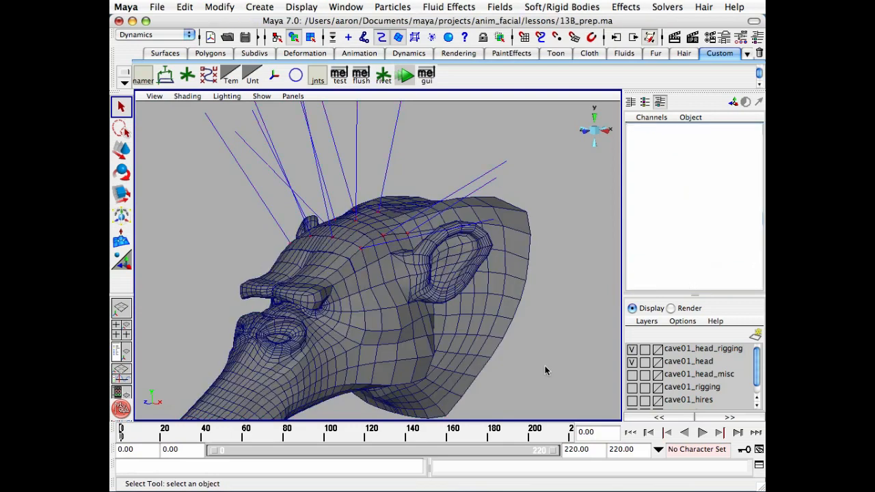
# Select cave01_skullcap_geo in the Hypergraph and add cave01_head_geo to the selection
pyautogui.hotkey('alt', 'h')
pyautogui.keyDown('alt'); pyautogui.moveTo(328, 260); pyautogui.dragTo(219, 255, button='right'); pyautogui.keyUp('alt')
pyautogui.keyDown('alt'); pyautogui.moveTo(393, 249); pyautogui.dragTo(267, 236, button='middle'); pyautogui.keyUp('alt')
pyautogui.click(293, 236)
pyautogui.click(146, 103)
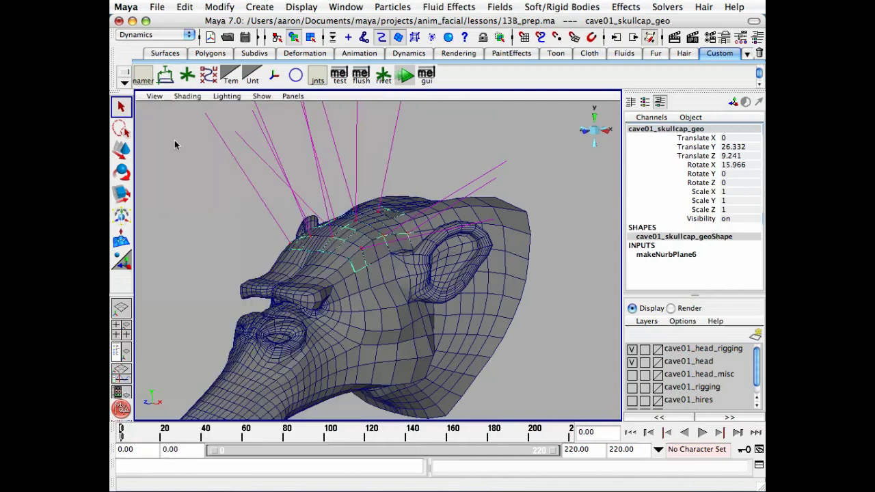
pyautogui.keyDown('alt'); pyautogui.moveTo(374, 287); pyautogui.dragTo(386, 268); pyautogui.keyUp('alt')
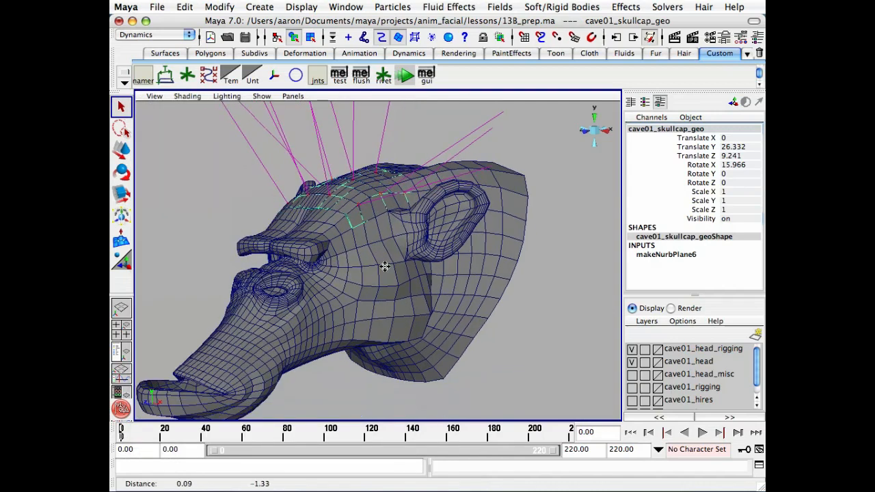
pyautogui.click(500, 267)
pyautogui.keyDown('alt'); pyautogui.moveTo(452, 274); pyautogui.dragTo(428, 270); pyautogui.keyUp('alt')
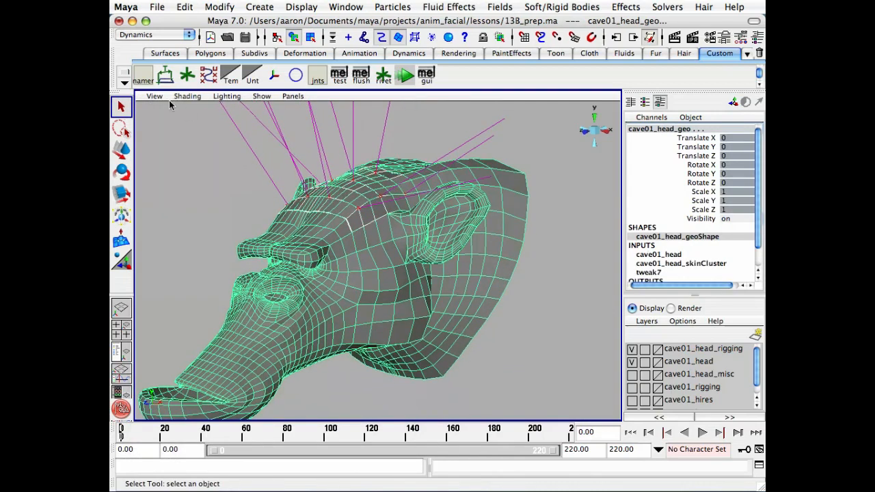
# Switch to the Animation command set, open the Create Wrap options and reset them to their defaults
pyautogui.click(176, 35)
pyautogui.click(170, 14)
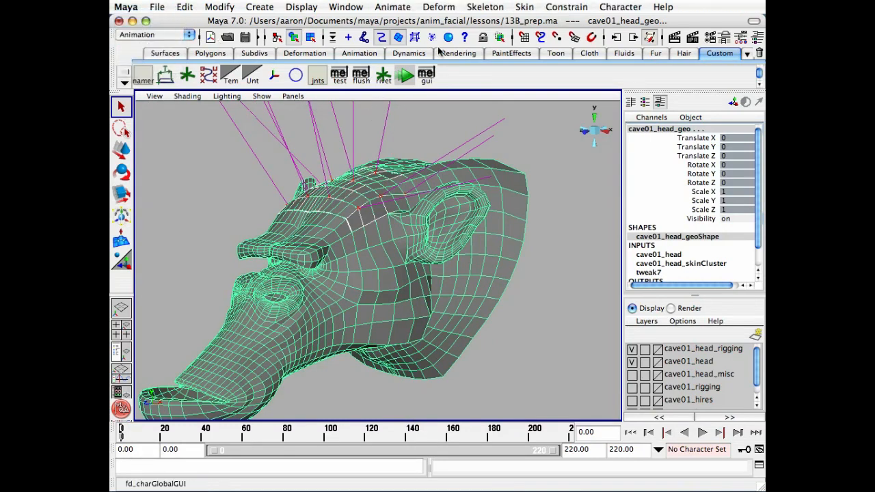
pyautogui.click(438, 9)
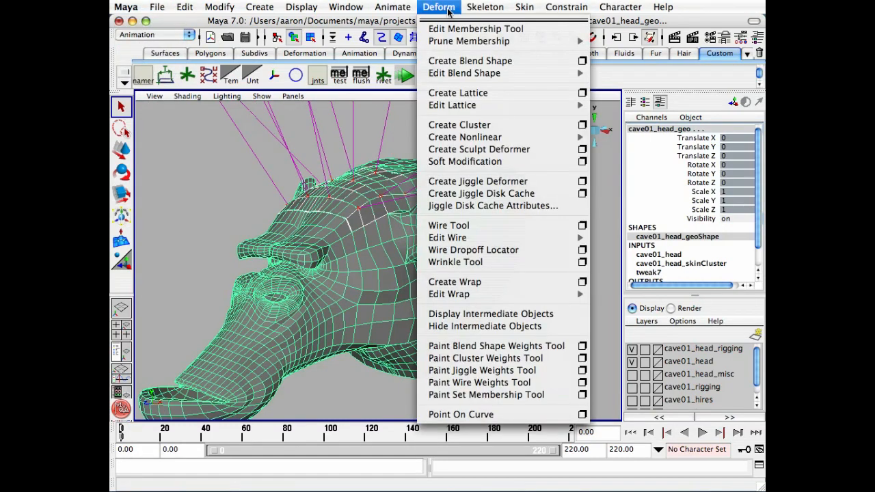
pyautogui.click(582, 281)
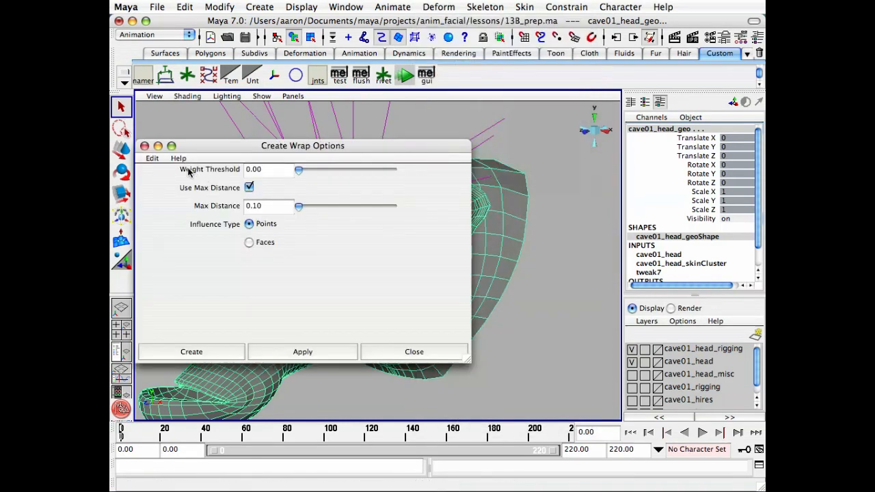
pyautogui.click(152, 157)
pyautogui.click(168, 177)
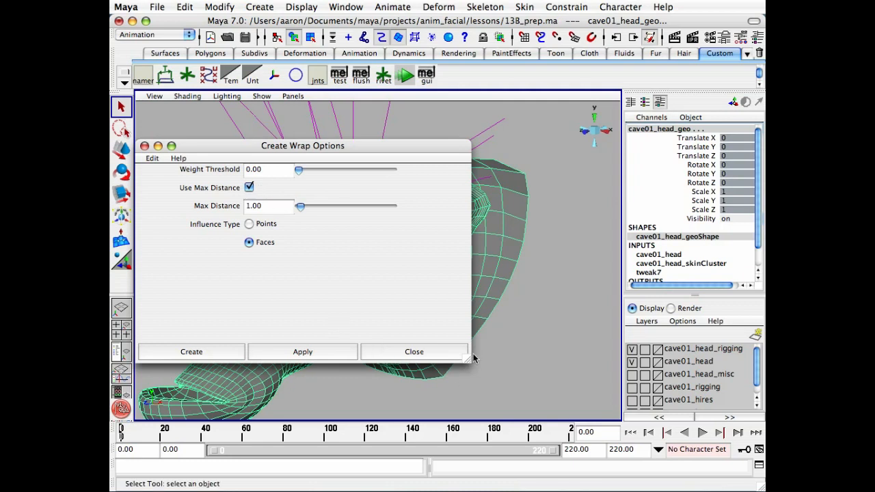
# Set the wrap's Max Distance to 0.1 and its Influence Type to Points, keeping the options window clear of the skullcap
pyautogui.moveTo(474, 358); pyautogui.dragTo(462, 290)
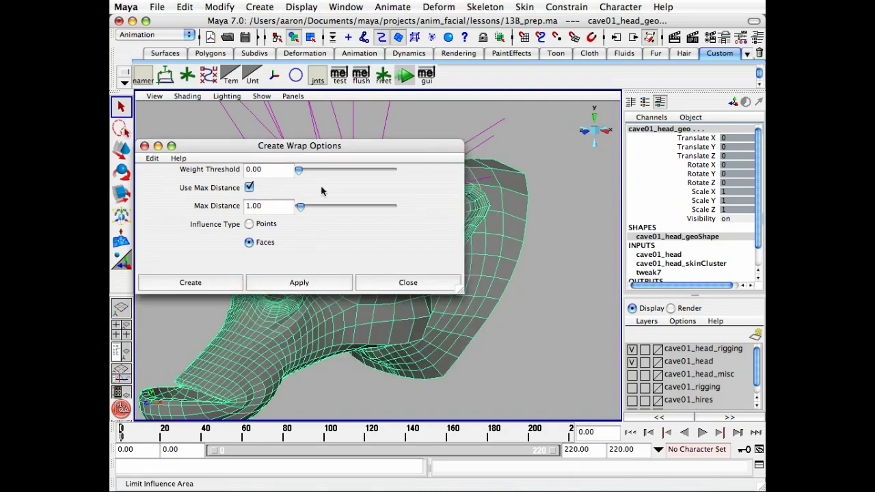
pyautogui.moveTo(330, 147); pyautogui.dragTo(442, 253)
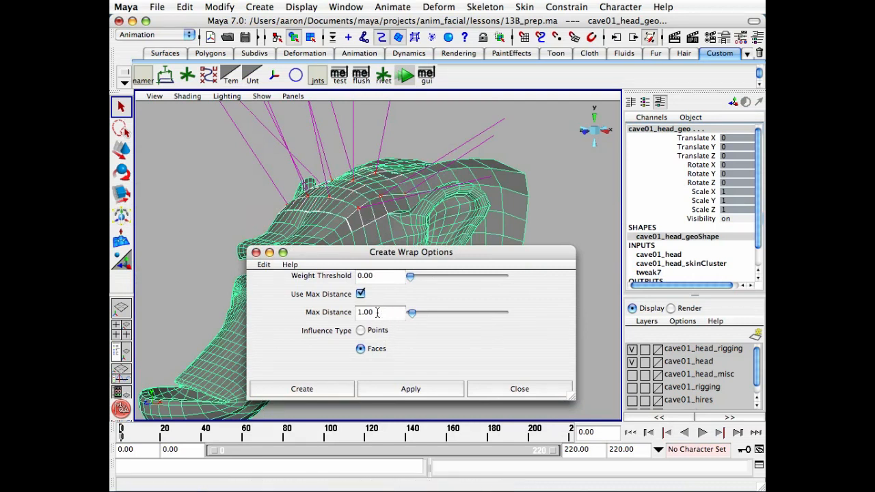
pyautogui.moveTo(378, 312); pyautogui.dragTo(354, 312)
pyautogui.write('0.1')
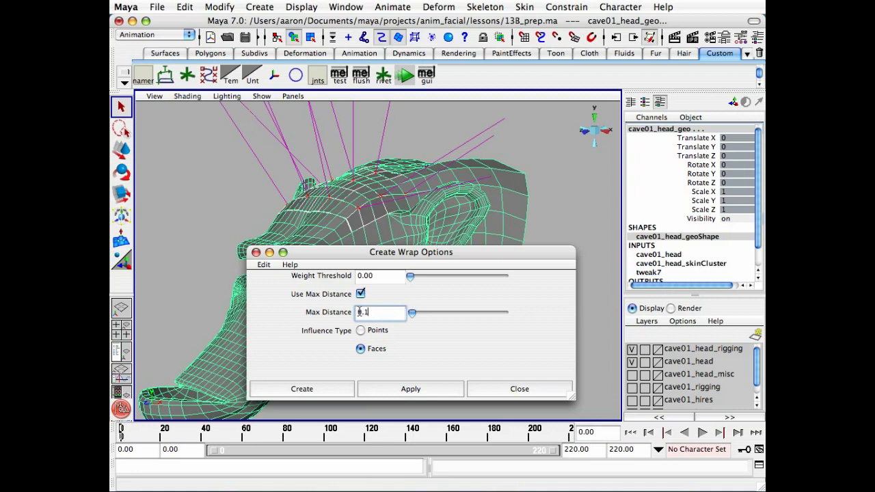
pyautogui.press('Return')
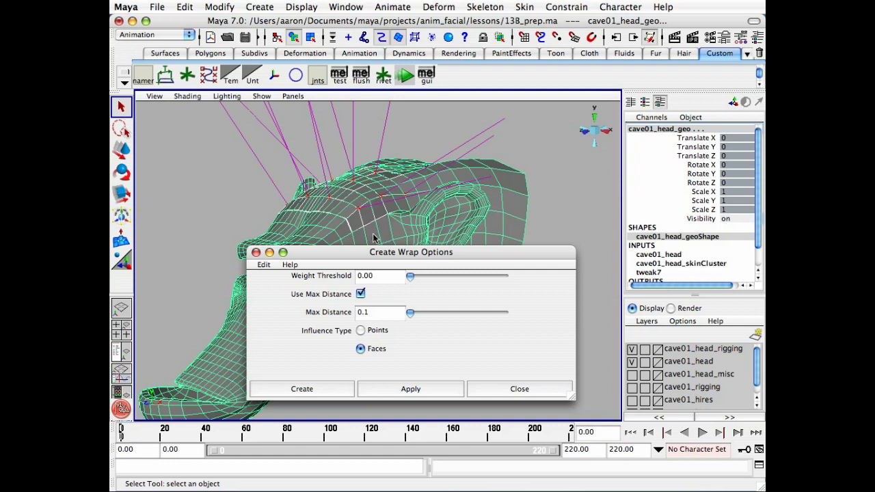
pyautogui.click(361, 330)
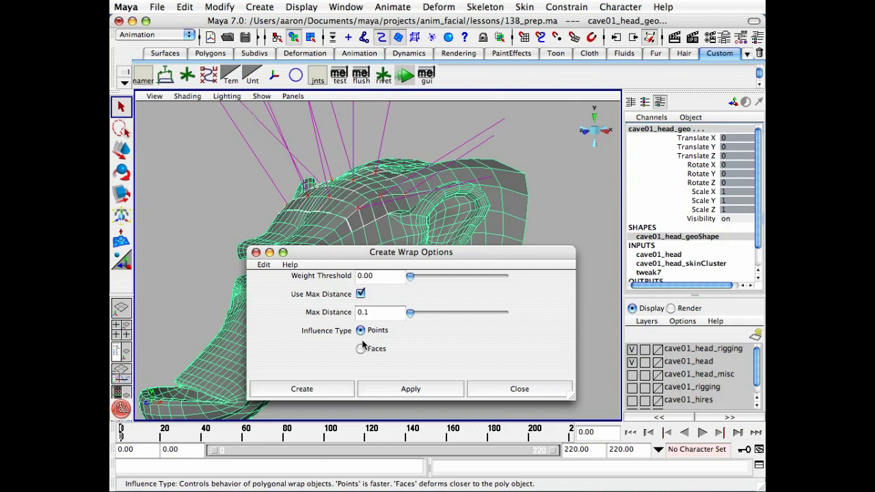
# Create the wrap deformer on the skullcap with the chosen options and clear the selection
pyautogui.click(301, 389)
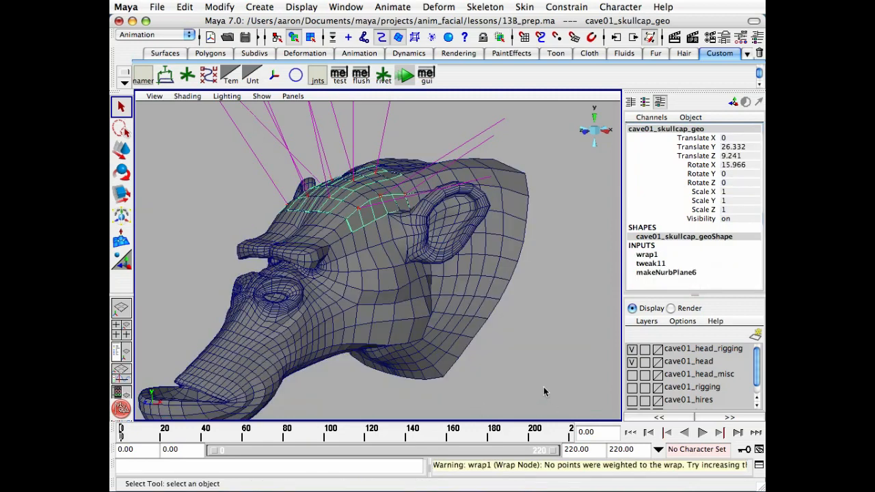
pyautogui.click(543, 387)
pyautogui.keyDown('alt'); pyautogui.moveTo(525, 372); pyautogui.dragTo(493, 412, button='right'); pyautogui.keyUp('alt')
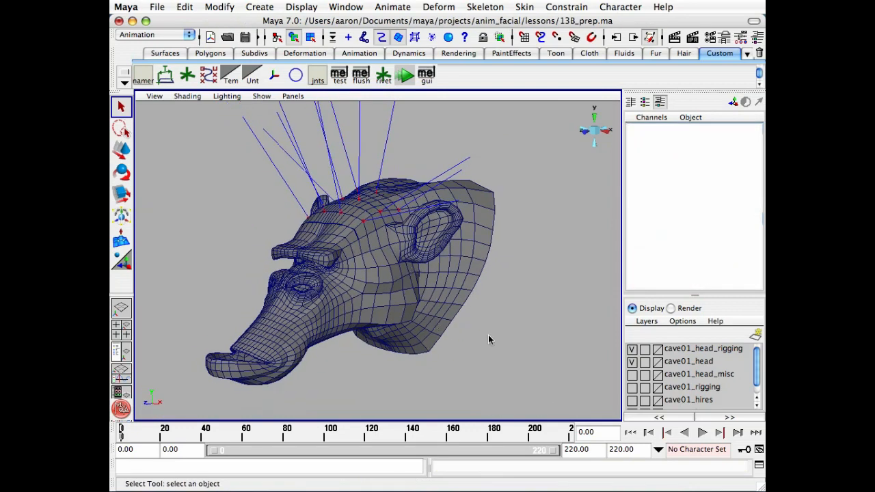
# Select cave01_skullcap_geo in the Hypergraph and scrub through the timeline to check whether the skullcap follows the head, ending back at frame 0
pyautogui.press('super+grave')
pyautogui.click(333, 236)
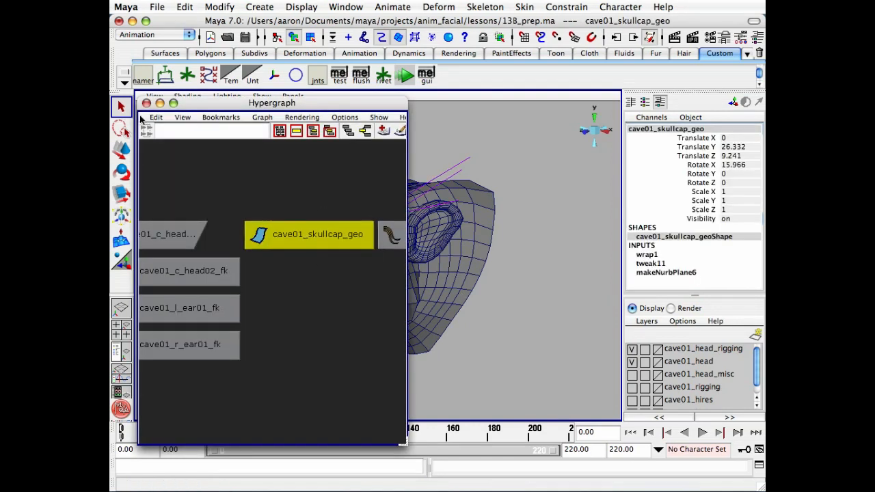
pyautogui.press('super+grave')
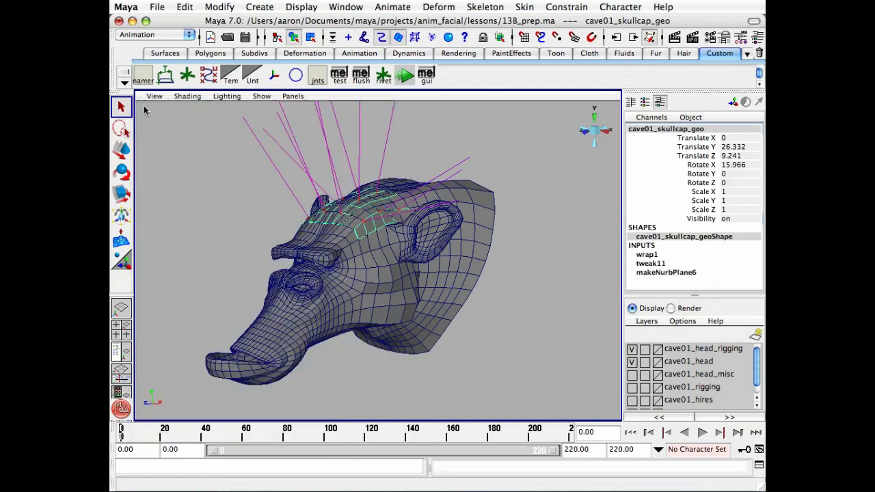
pyautogui.click(191, 435)
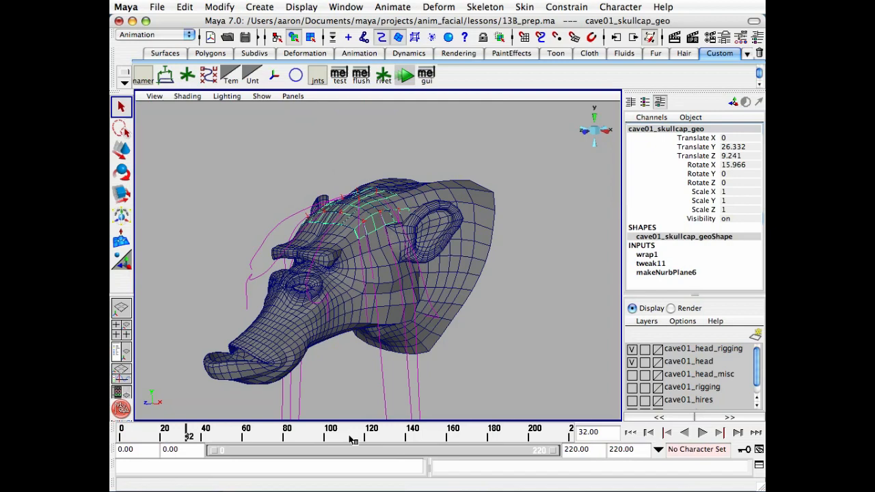
pyautogui.click(357, 439)
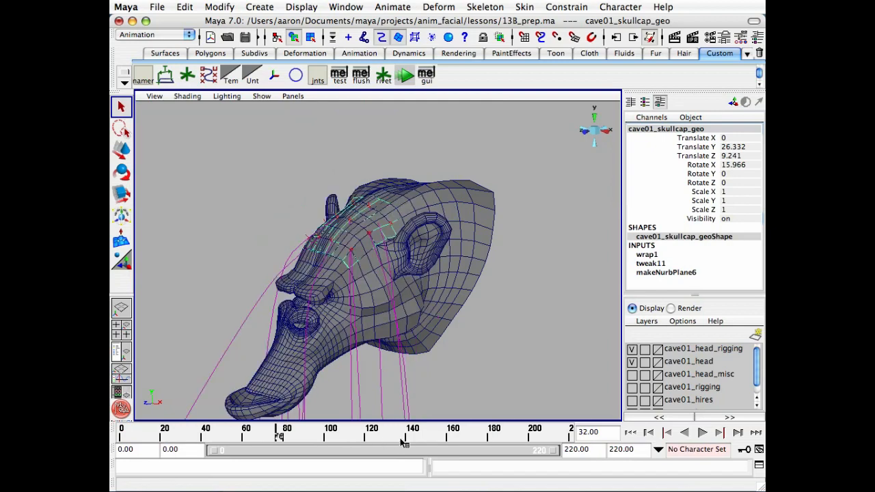
pyautogui.click(430, 440)
pyautogui.moveTo(488, 439); pyautogui.dragTo(526, 451)
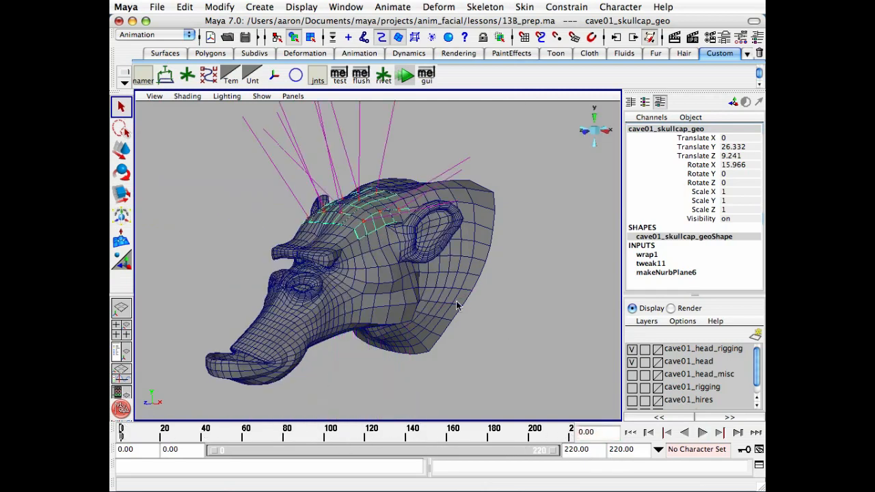
# Make surfaces unselectable and select all the hair curves on top of the head
pyautogui.keyDown('alt'); pyautogui.moveTo(457, 305); pyautogui.dragTo(414, 316, button='right'); pyautogui.keyUp('alt')
pyautogui.keyDown('alt'); pyautogui.moveTo(414, 316); pyautogui.dragTo(425, 299); pyautogui.keyUp('alt')
pyautogui.click(471, 355)
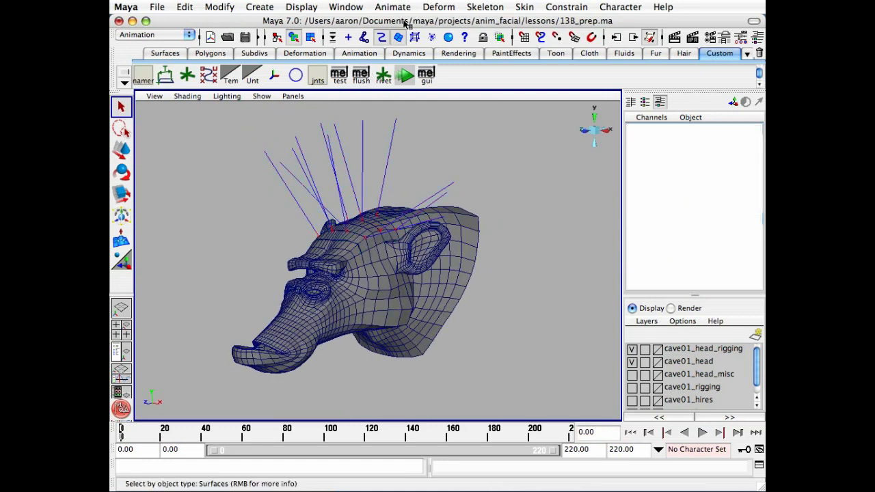
pyautogui.moveTo(232, 167); pyautogui.dragTo(531, 242)
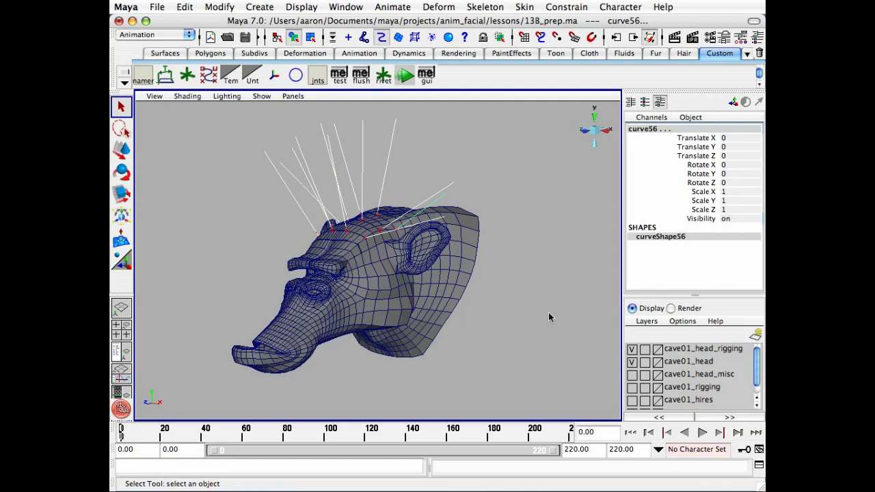
# Play back the hair simulation twice to examine how the curves fall around the head, returning to frame 0 each time
pyautogui.click(702, 432)
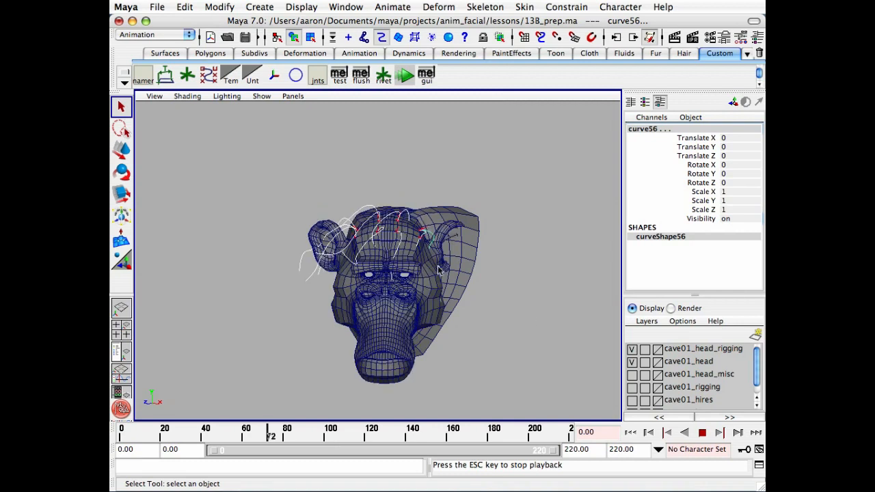
pyautogui.press('Escape')
pyautogui.click(630, 431)
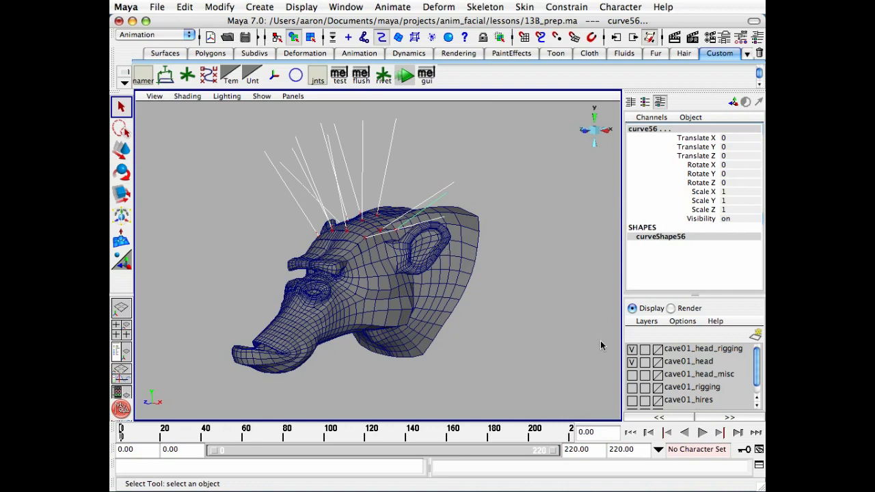
pyautogui.click(703, 433)
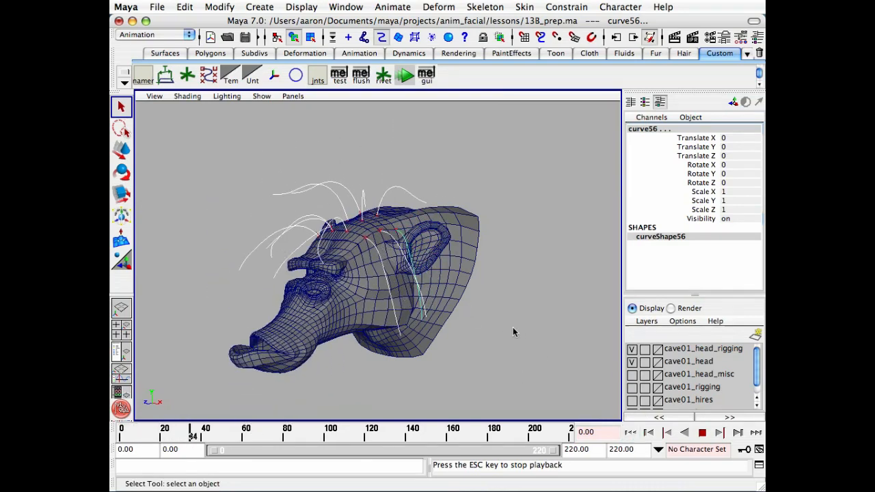
pyautogui.press('Escape')
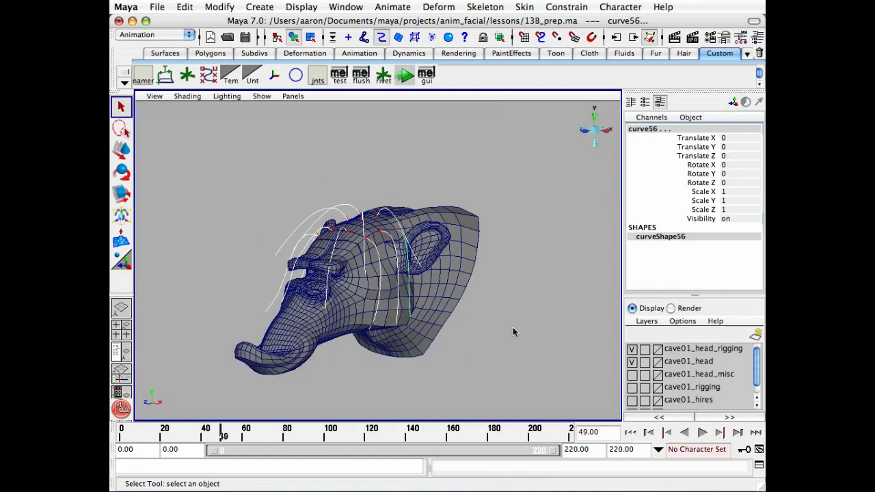
pyautogui.keyDown('alt'); pyautogui.moveTo(447, 300); pyautogui.dragTo(401, 277); pyautogui.keyUp('alt')
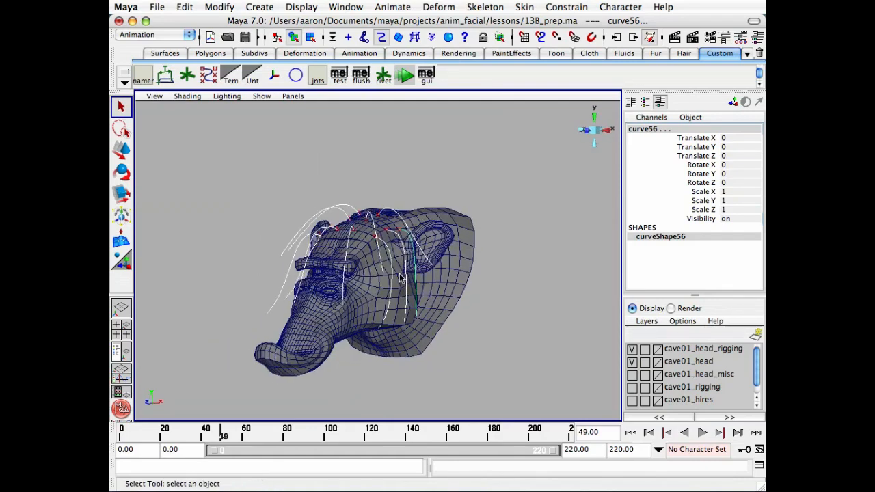
pyautogui.click(630, 432)
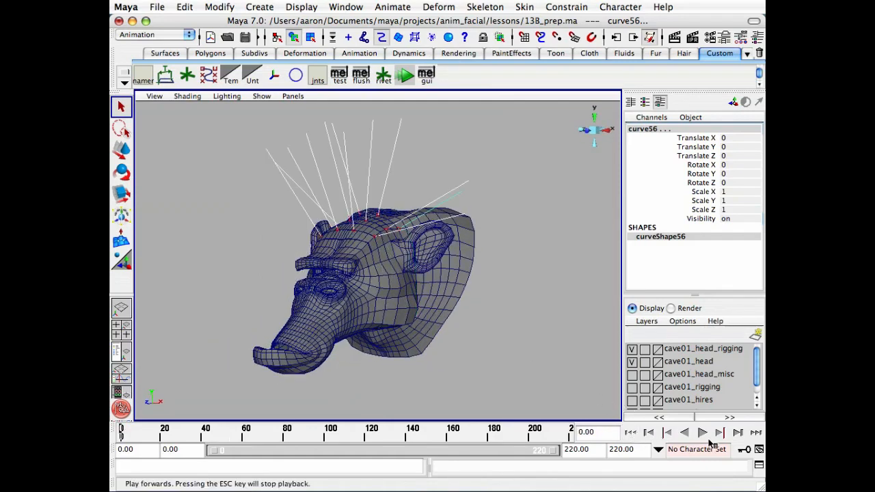
# Play the hair simulation, stop it at frame 43 and examine the draped curves from several sides
pyautogui.click(702, 432)
pyautogui.keyDown('alt'); pyautogui.moveTo(519, 334); pyautogui.dragTo(502, 343); pyautogui.keyUp('alt')
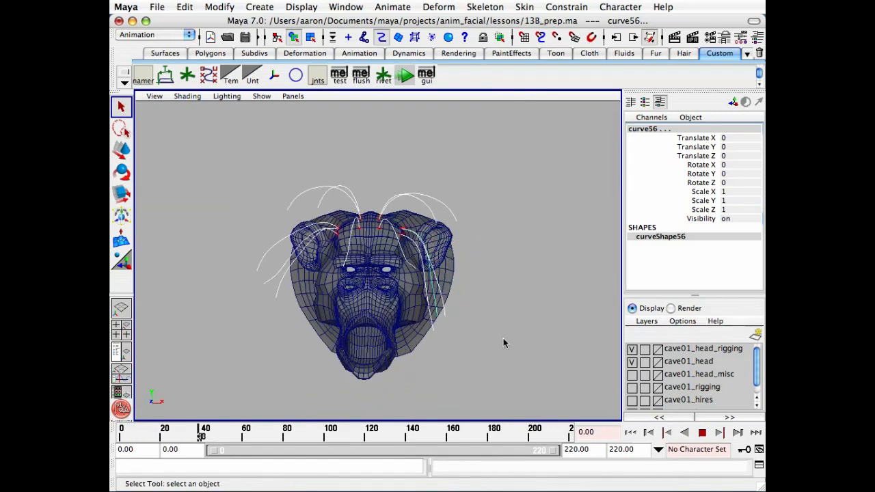
pyautogui.press('Escape')
pyautogui.keyDown('alt'); pyautogui.moveTo(503, 337); pyautogui.dragTo(384, 301); pyautogui.keyUp('alt')
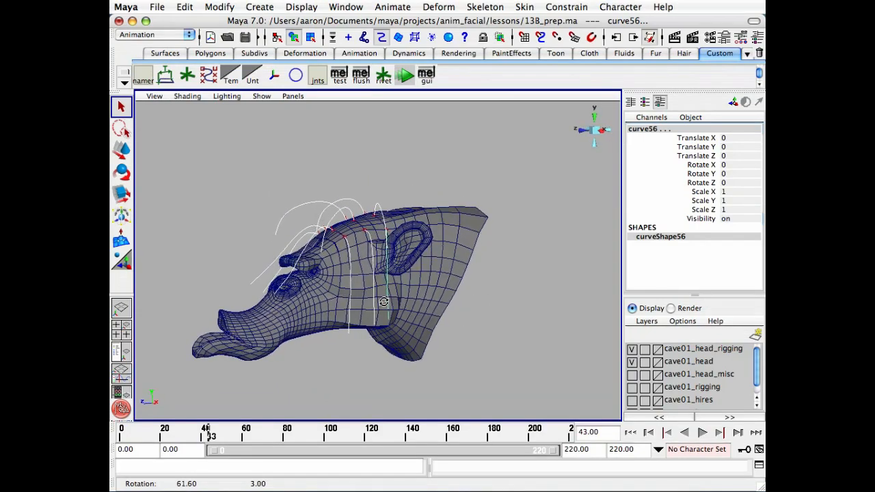
pyautogui.keyDown('alt'); pyautogui.moveTo(401, 300); pyautogui.dragTo(363, 262, button='right'); pyautogui.keyUp('alt')
pyautogui.keyDown('alt'); pyautogui.moveTo(363, 261); pyautogui.dragTo(458, 257); pyautogui.keyUp('alt')
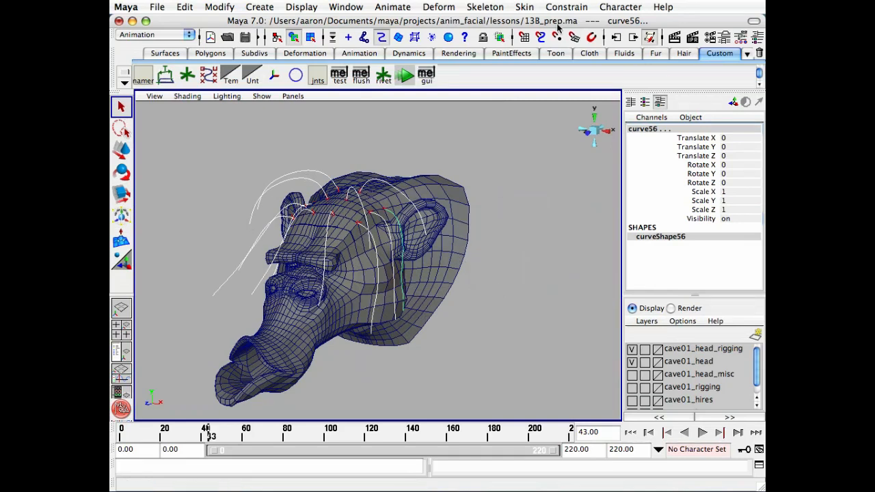
# Switch to the Dynamics command set and set the selected hair curves' start position from their current shape
pyautogui.click(136, 34)
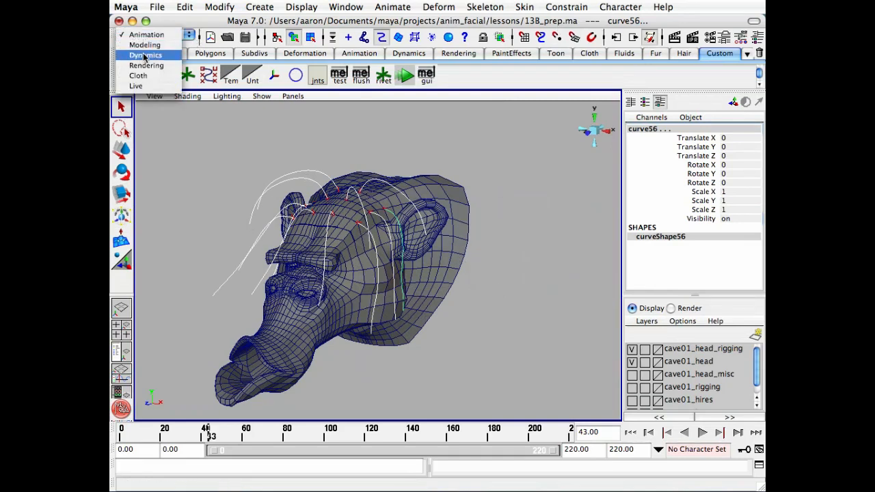
pyautogui.click(145, 55)
pyautogui.click(704, 6)
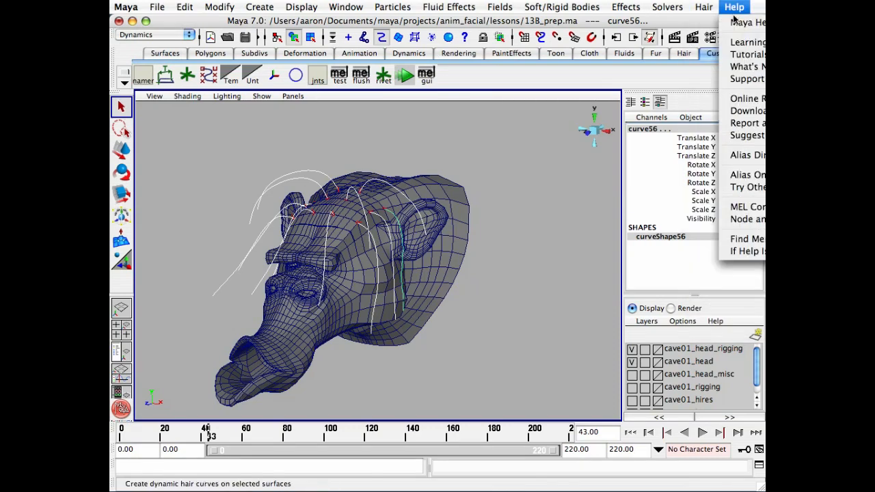
pyautogui.click(718, 21)
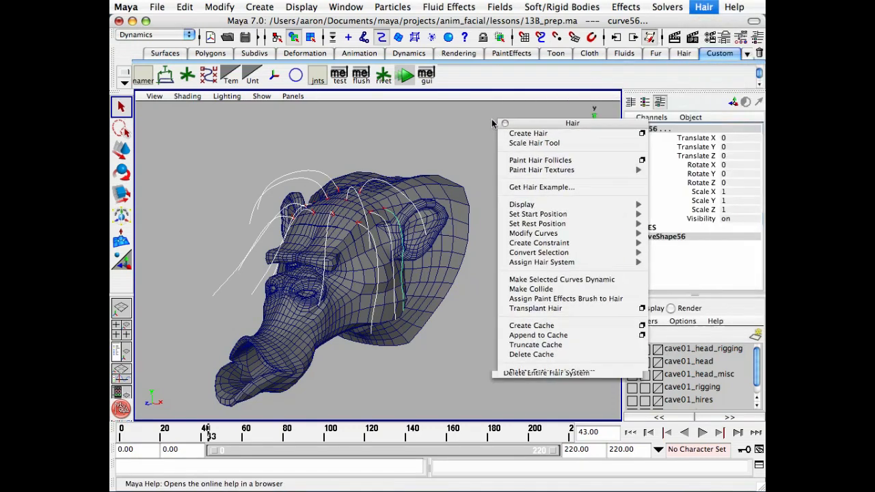
pyautogui.moveTo(491, 119); pyautogui.dragTo(475, 108)
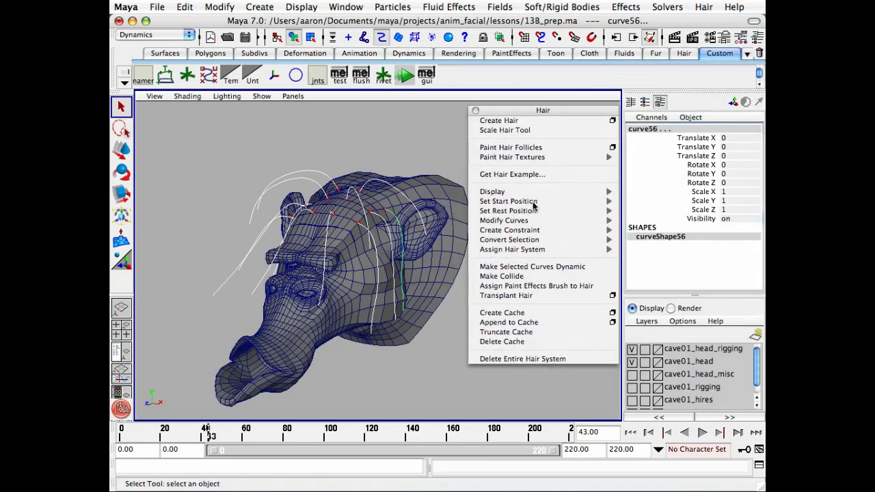
pyautogui.click(604, 204)
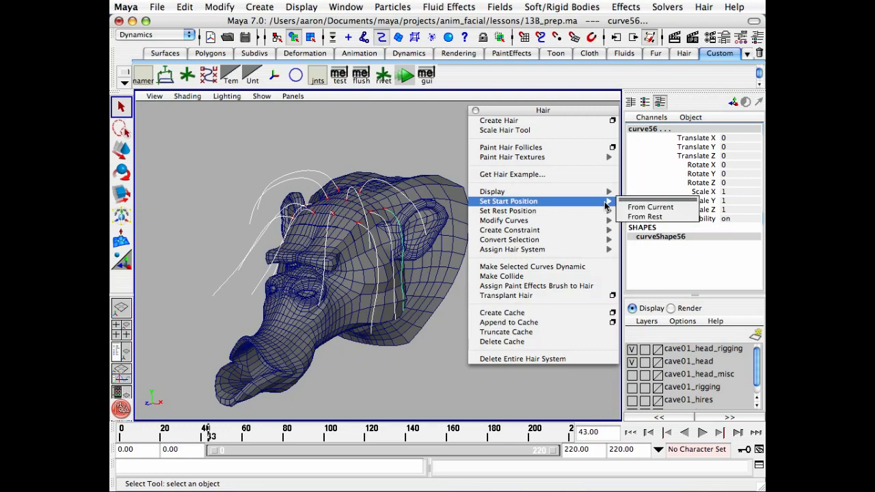
pyautogui.click(686, 209)
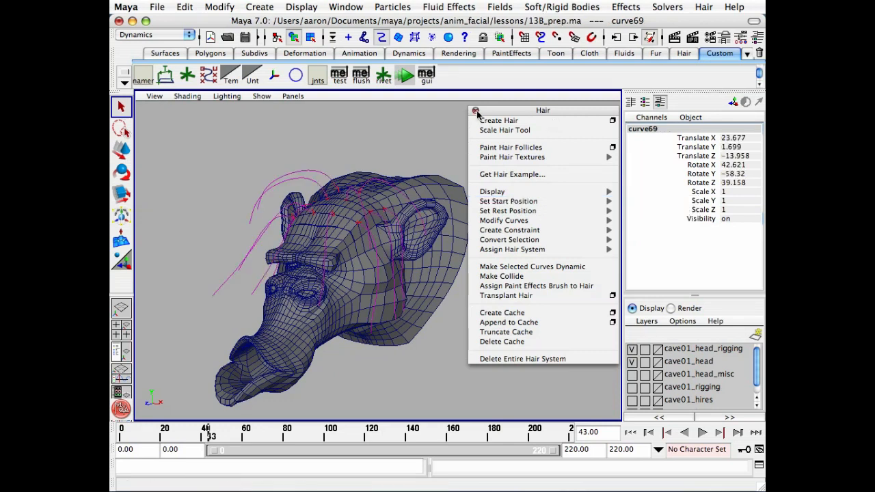
pyautogui.click(477, 112)
# Return to frame 0, reselect the hair curves, replay the simulation from the new start position, and rewind and deselect
pyautogui.click(486, 152)
pyautogui.click(630, 432)
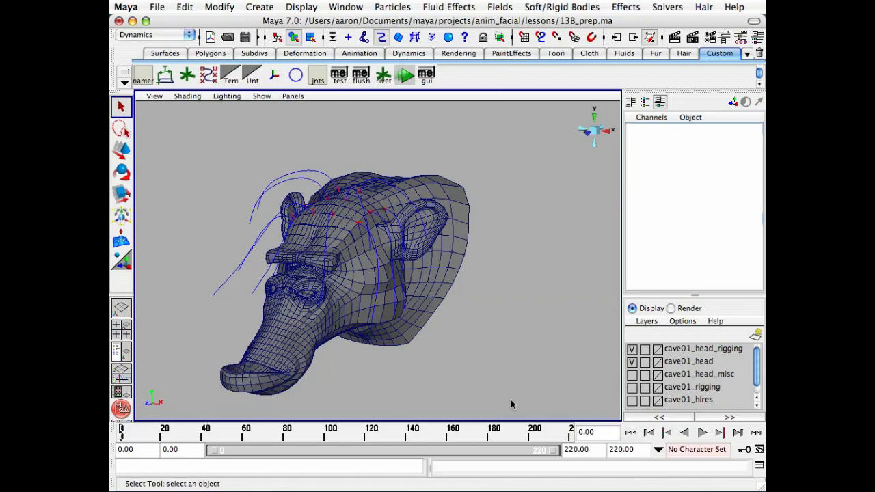
pyautogui.keyDown('alt'); pyautogui.moveTo(478, 383); pyautogui.dragTo(431, 286); pyautogui.keyUp('alt')
pyautogui.moveTo(160, 117); pyautogui.dragTo(319, 207)
pyautogui.keyDown('alt'); pyautogui.moveTo(429, 314); pyautogui.dragTo(437, 287); pyautogui.keyUp('alt')
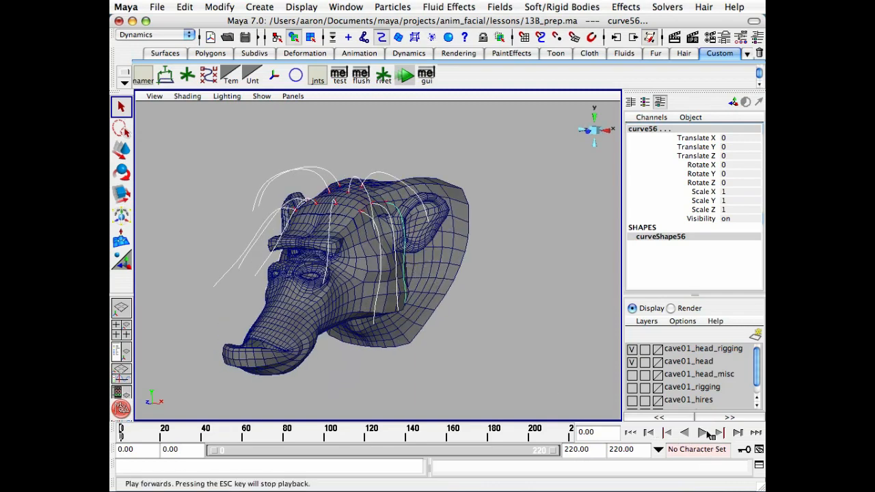
pyautogui.click(701, 432)
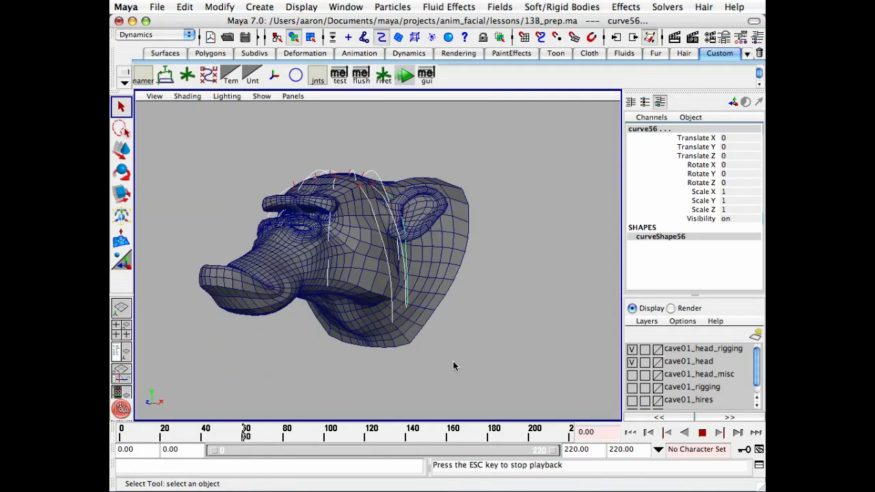
pyautogui.press('Escape')
pyautogui.click(629, 432)
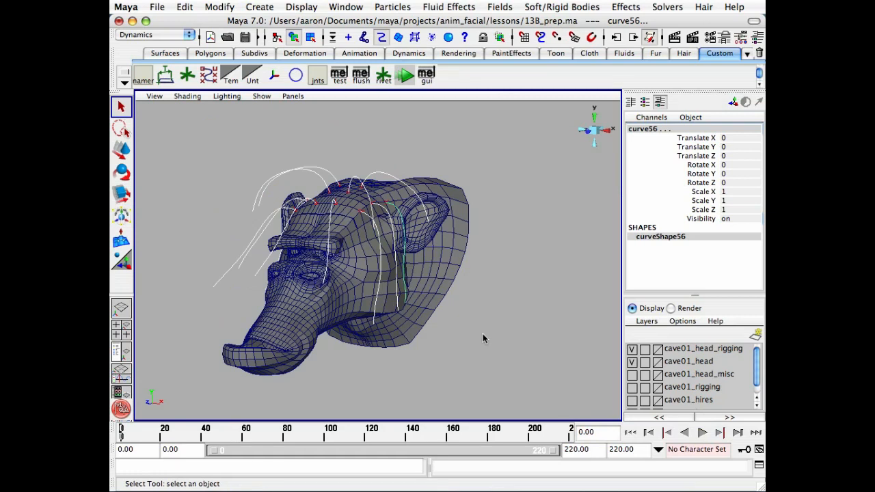
pyautogui.click(483, 339)
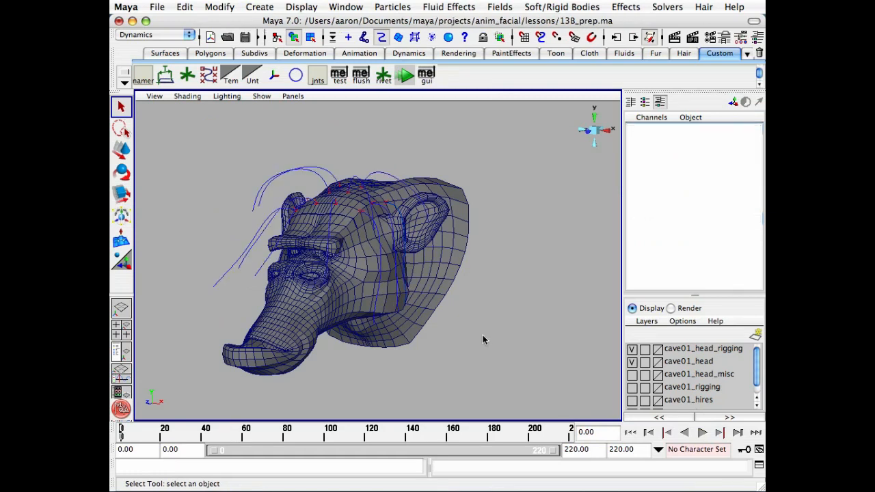
# Select hairSystem3 in the Hypergraph, open a separate copy of its hairSystemShape1 attributes, and clear the selection
pyautogui.hotkey('shift', 'h')
pyautogui.keyDown('alt'); pyautogui.moveTo(365, 278); pyautogui.dragTo(342, 270, button='middle'); pyautogui.keyUp('alt')
pyautogui.click(245, 216)
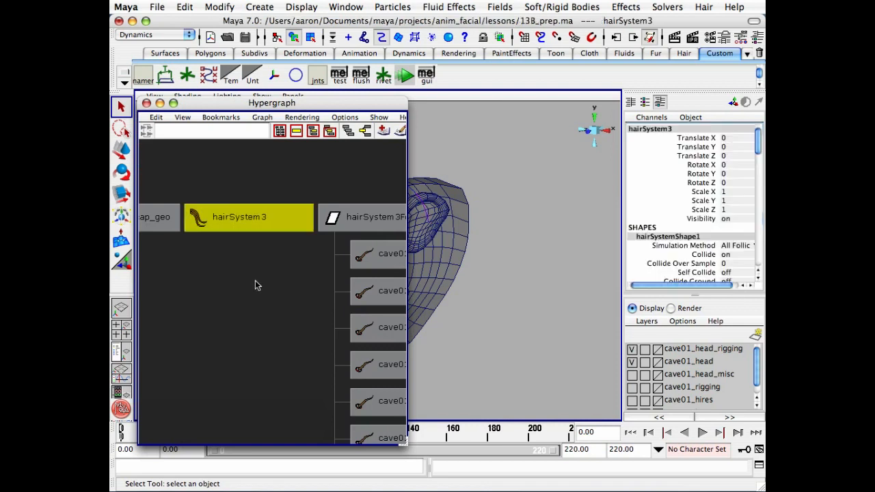
pyautogui.click(146, 104)
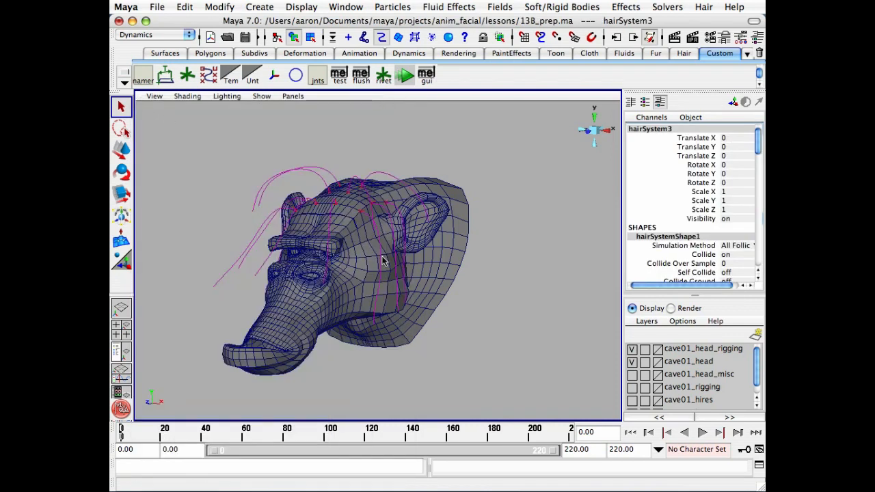
pyautogui.hotkey('ctrl', 'a')
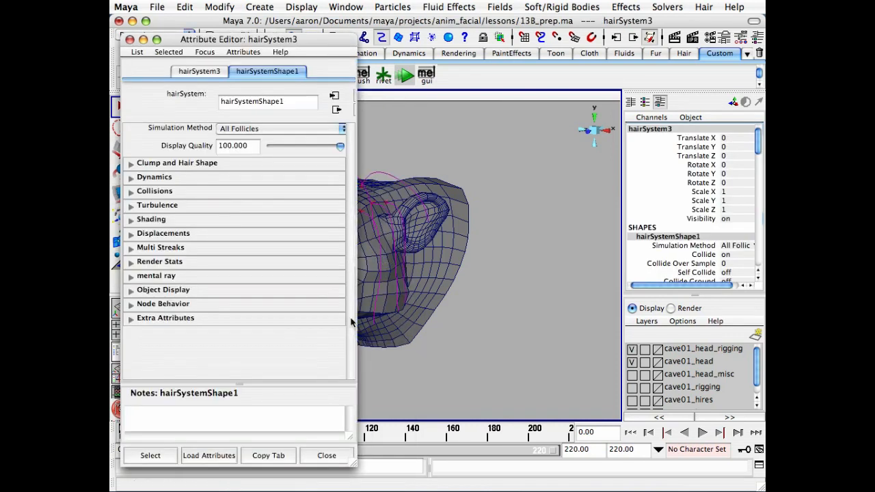
pyautogui.click(271, 456)
pyautogui.click(313, 457)
pyautogui.click(401, 388)
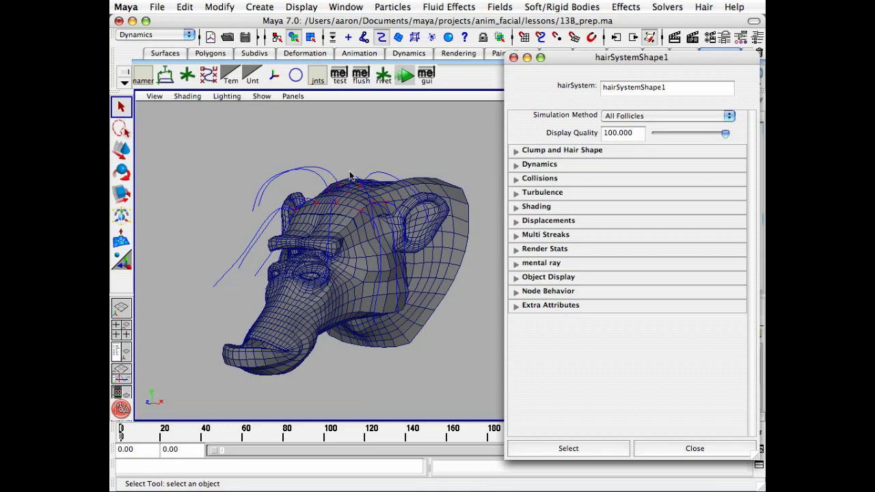
pyautogui.moveTo(322, 238)
pyautogui.keyDown('alt'); pyautogui.mouseDown()
pyautogui.moveTo(386, 233)
pyautogui.moveTo(319, 228)
pyautogui.mouseUp(); pyautogui.keyUp('alt')
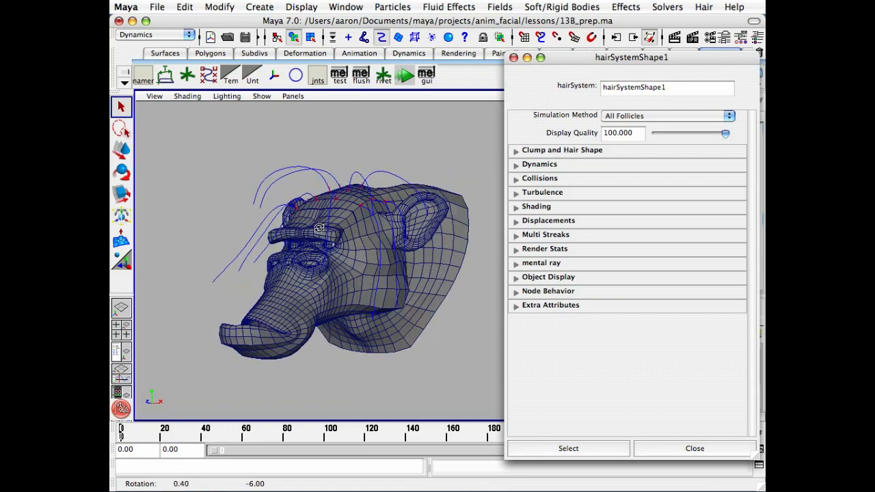
pyautogui.keyDown('alt'); pyautogui.moveTo(414, 230); pyautogui.dragTo(396, 220); pyautogui.keyUp('alt')
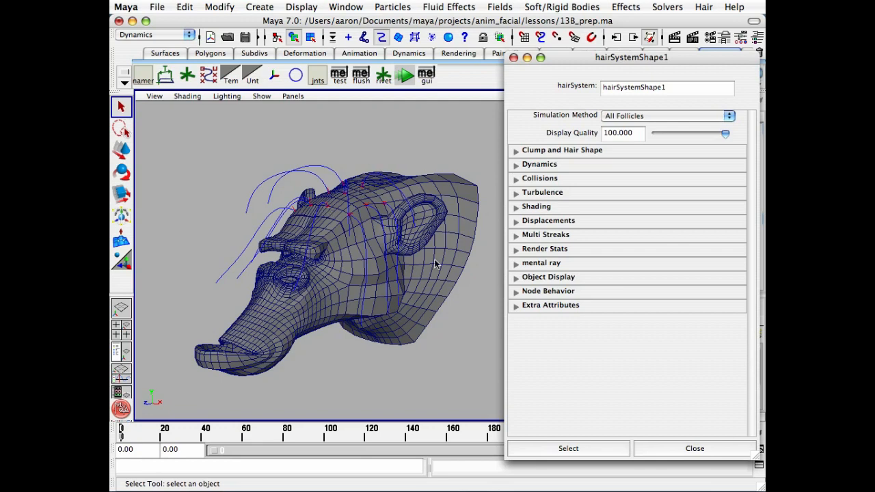
# Inspect the draped hair curves around the head and select all of them
pyautogui.moveTo(367, 253)
pyautogui.keyDown('alt'); pyautogui.mouseDown()
pyautogui.moveTo(297, 250)
pyautogui.moveTo(412, 256)
pyautogui.moveTo(372, 260)
pyautogui.mouseUp(); pyautogui.keyUp('alt')
pyautogui.keyDown('alt'); pyautogui.moveTo(380, 308); pyautogui.dragTo(340, 299); pyautogui.keyUp('alt')
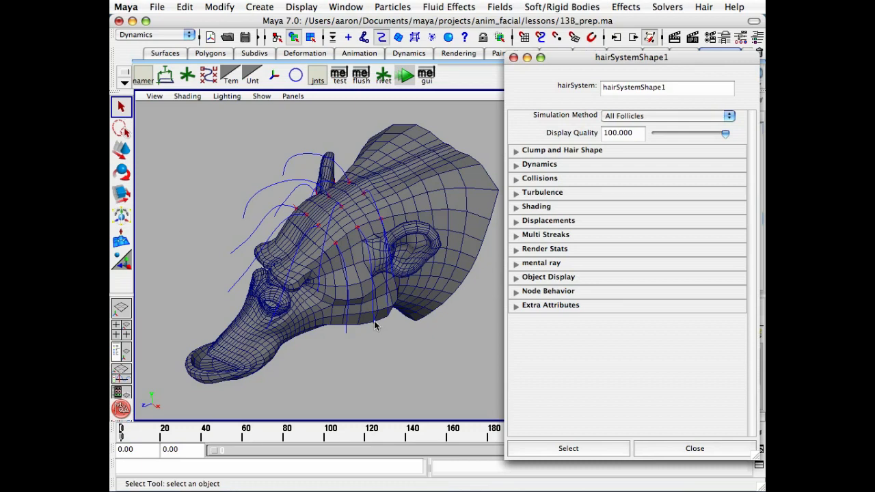
pyautogui.keyDown('alt'); pyautogui.moveTo(343, 282); pyautogui.dragTo(254, 183); pyautogui.keyUp('alt')
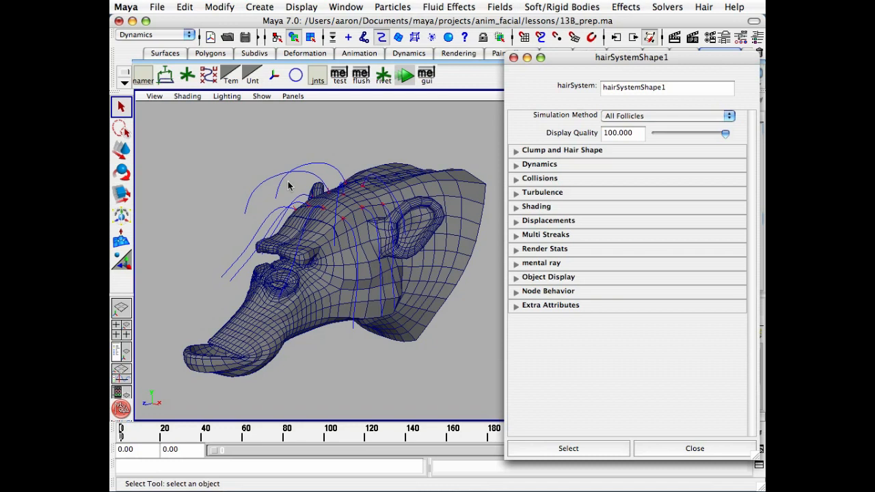
pyautogui.keyDown('alt'); pyautogui.moveTo(282, 205); pyautogui.dragTo(361, 198, button='right'); pyautogui.keyUp('alt')
pyautogui.keyDown('alt'); pyautogui.moveTo(361, 197); pyautogui.dragTo(283, 189); pyautogui.keyUp('alt')
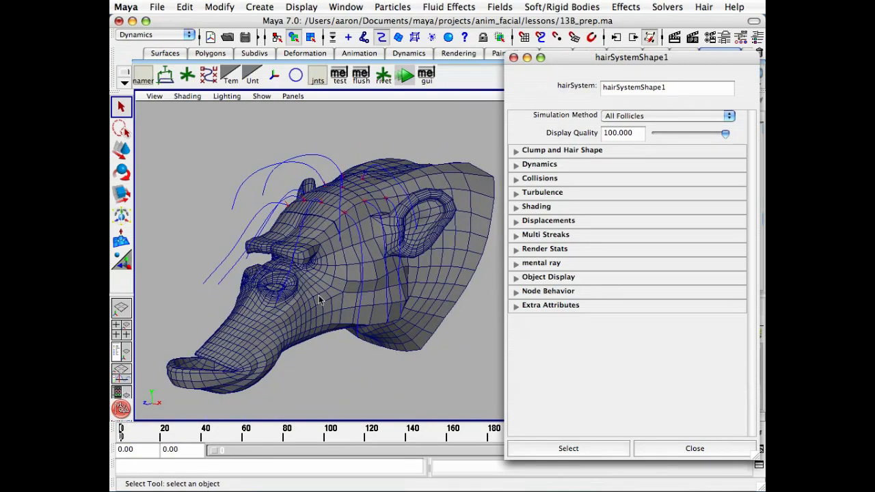
pyautogui.keyDown('alt'); pyautogui.moveTo(335, 294); pyautogui.dragTo(362, 301); pyautogui.keyUp('alt')
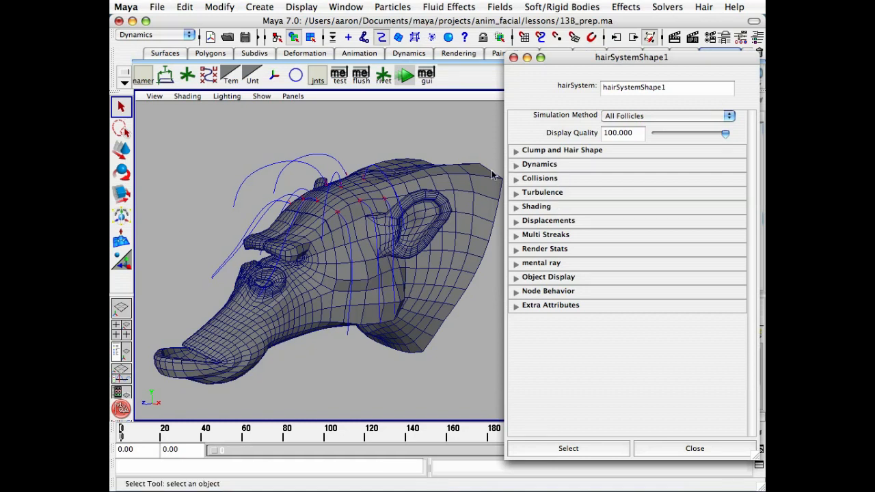
pyautogui.moveTo(219, 132); pyautogui.dragTo(398, 357)
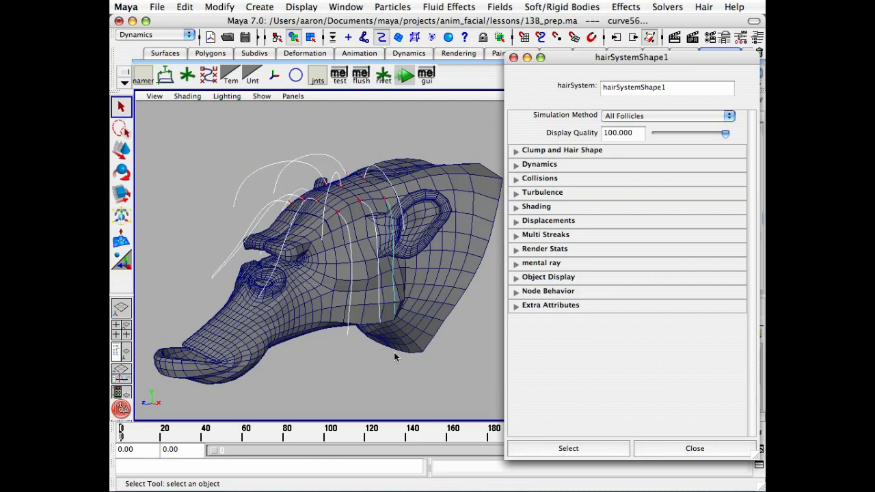
# Expand the Dynamics attributes of hairSystemShape1 and set Iterations to 10
pyautogui.click(516, 166)
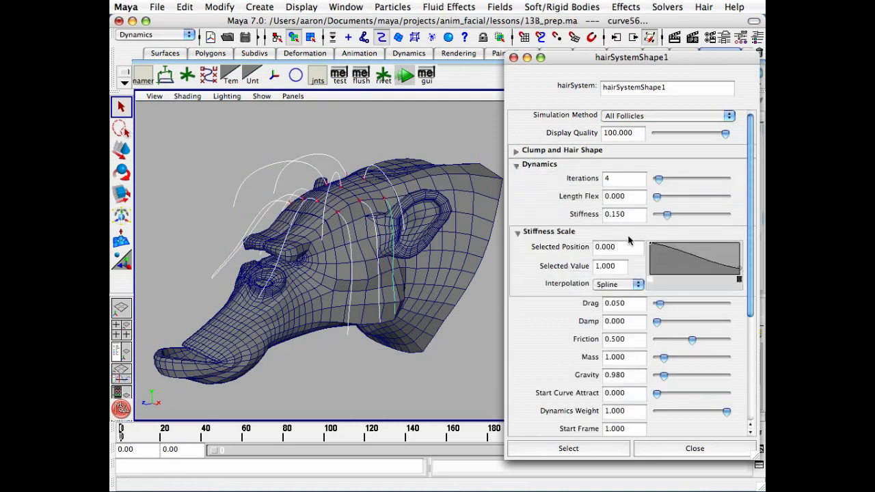
pyautogui.click(616, 180)
pyautogui.moveTo(616, 179); pyautogui.dragTo(605, 179)
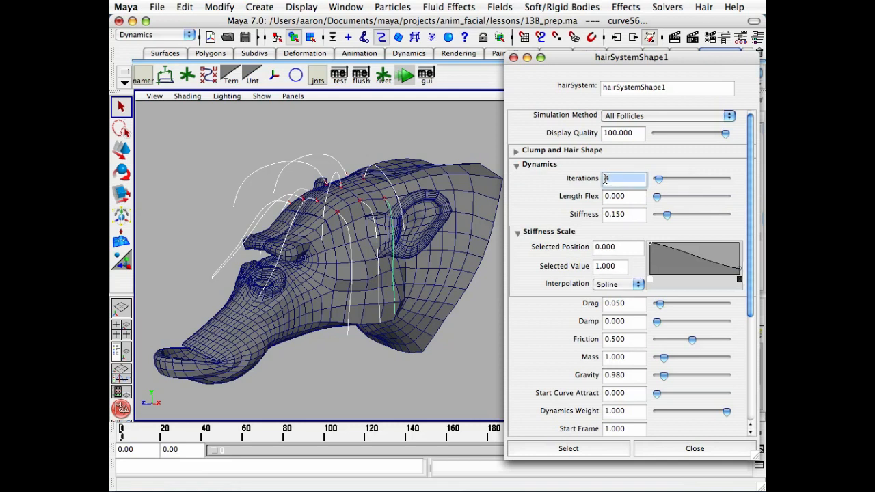
pyautogui.write('10')
pyautogui.press('Return')
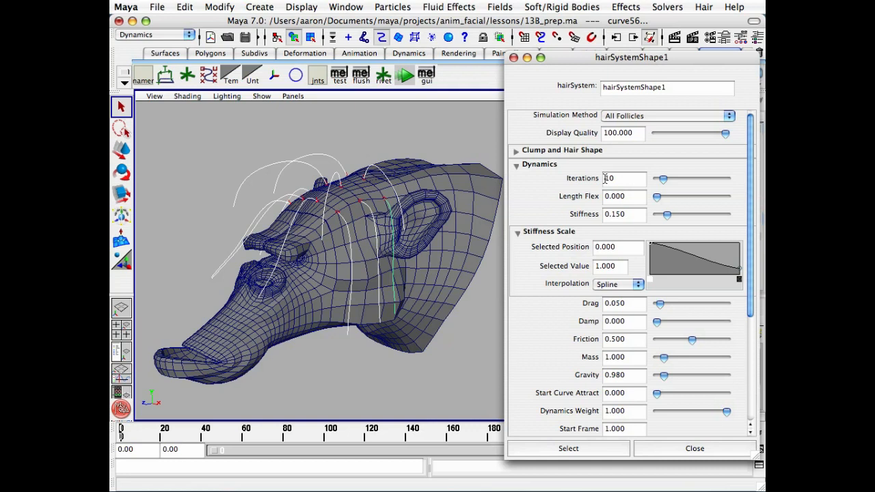
# Raise the hair system's Stiffness, trying 0.5 and settling on 0.35
pyautogui.click(616, 216)
pyautogui.write('0.5')
pyautogui.press('Return')
pyautogui.click(611, 215)
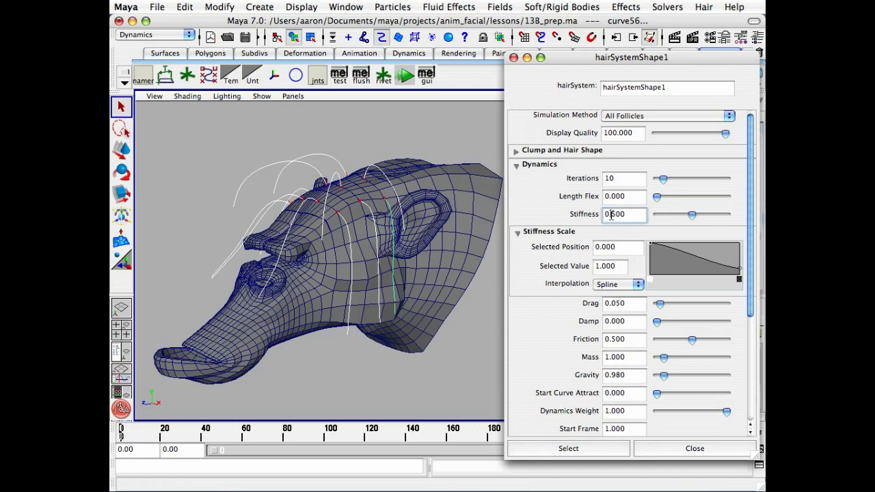
pyautogui.write('0.35')
pyautogui.press('Return')
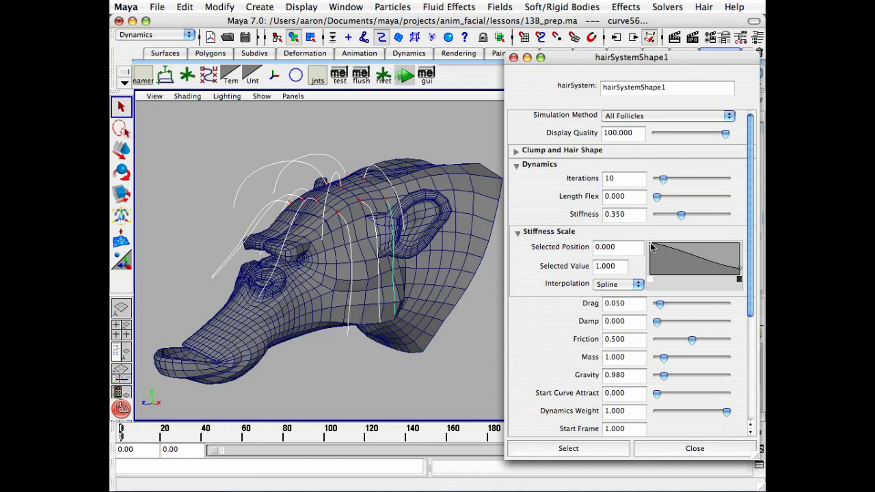
# Reshape the Stiffness Scale curve, moving its first point to position 0.1 and setting its end point's value to 0.35
pyautogui.moveTo(652, 247); pyautogui.dragTo(656, 245)
pyautogui.moveTo(655, 247); pyautogui.dragTo(660, 247)
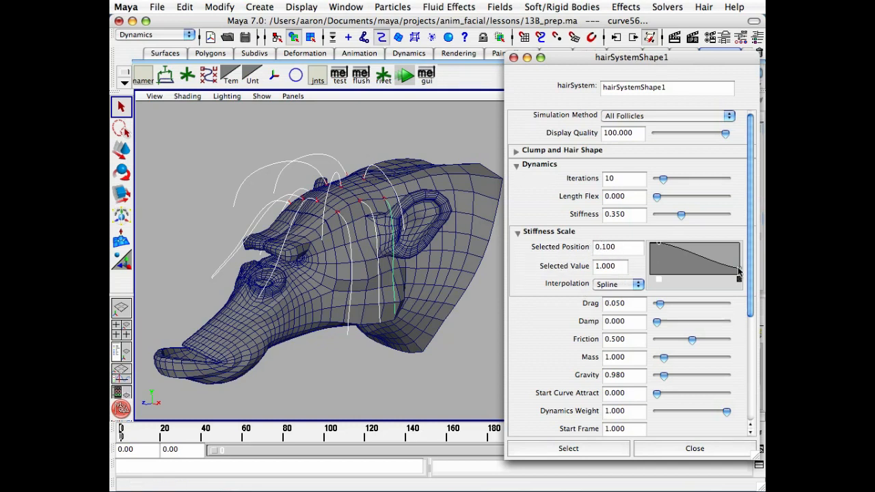
pyautogui.moveTo(738, 271); pyautogui.dragTo(747, 266)
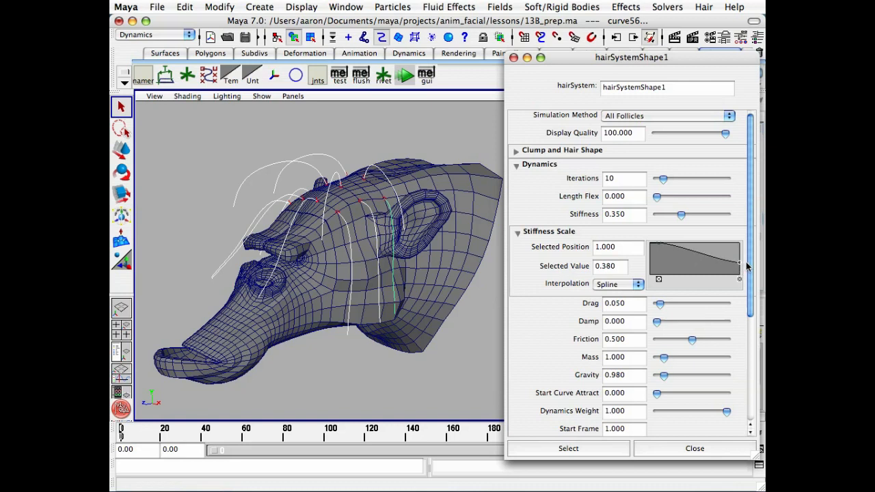
pyautogui.click(606, 266)
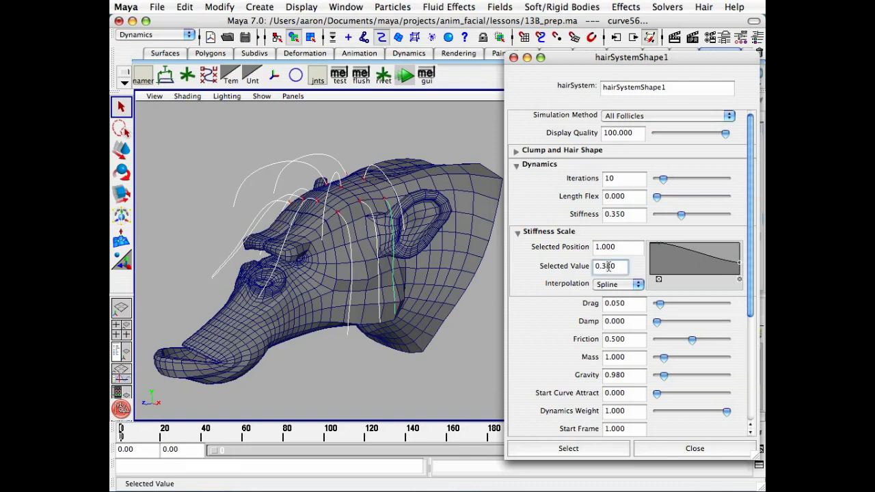
pyautogui.write('5')
pyautogui.press('Return')
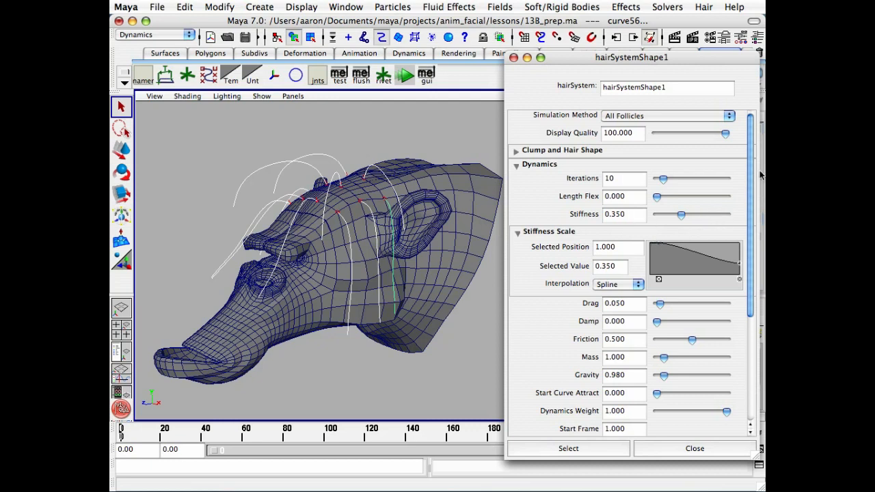
# Expand the Collisions attributes, set Collide Over Sample to 10 and clear the attributes window out of the way
pyautogui.moveTo(752, 195); pyautogui.dragTo(744, 346)
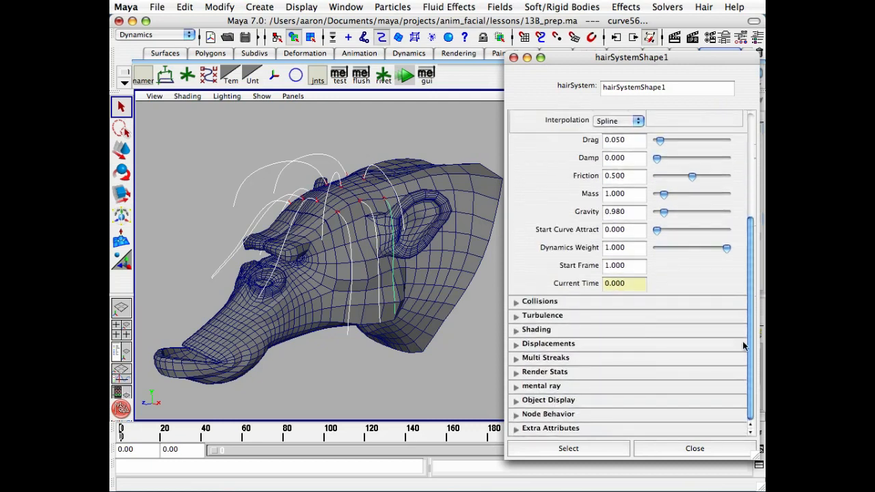
pyautogui.click(517, 303)
pyautogui.moveTo(748, 266)
pyautogui.mouseDown()
pyautogui.moveTo(746, 310)
pyautogui.moveTo(750, 183)
pyautogui.mouseUp()
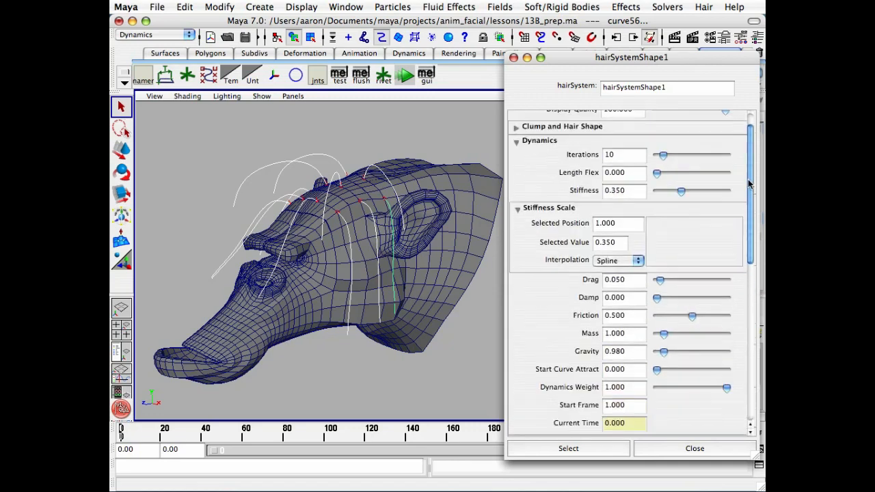
pyautogui.moveTo(750, 218); pyautogui.dragTo(751, 330)
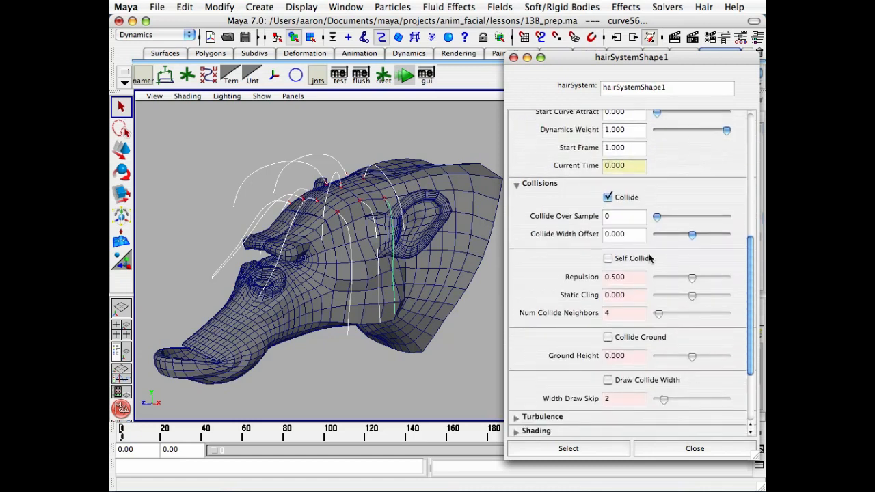
pyautogui.doubleClick(604, 217)
pyautogui.write('10')
pyautogui.press('Return')
pyautogui.click(695, 449)
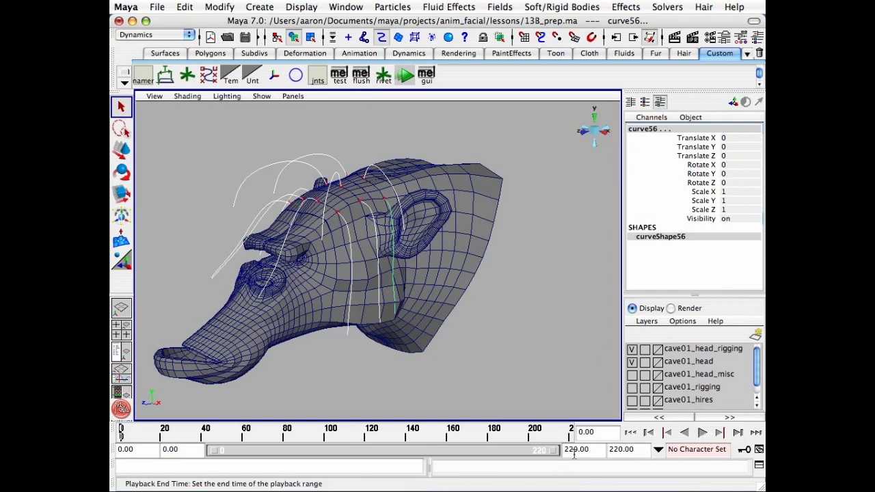
# Set the playback end time to 300 and play the hair simulation
pyautogui.write('300')
pyautogui.press('Return')
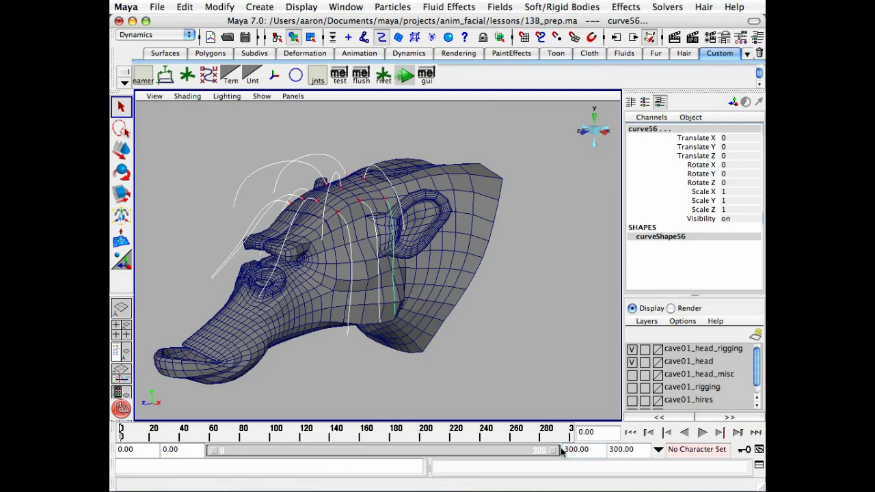
pyautogui.click(701, 432)
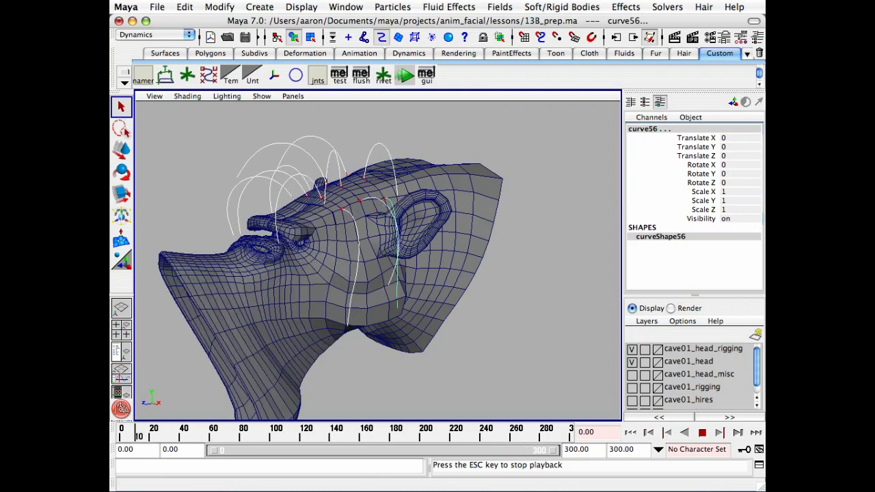
# Bring the hairSystemShape1 attributes window back into view and set Stiffness to 0.15 during playback
pyautogui.moveTo(765, 64); pyautogui.dragTo(623, 59)
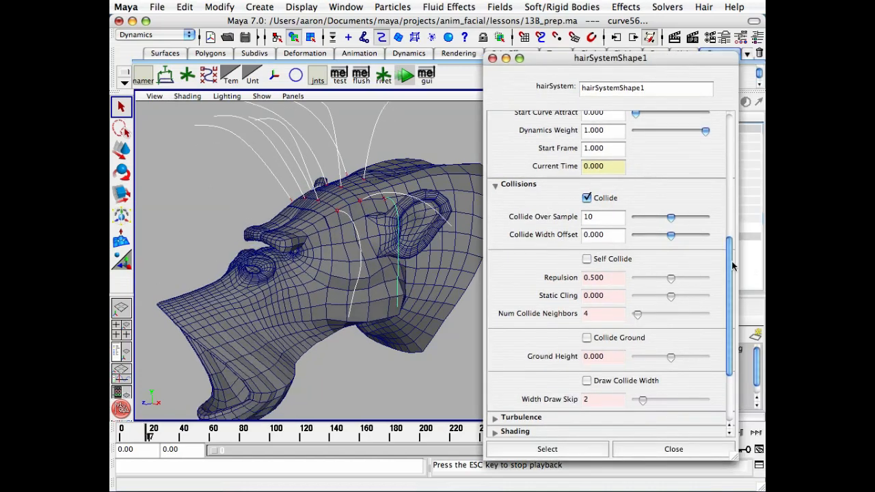
pyautogui.click(725, 121)
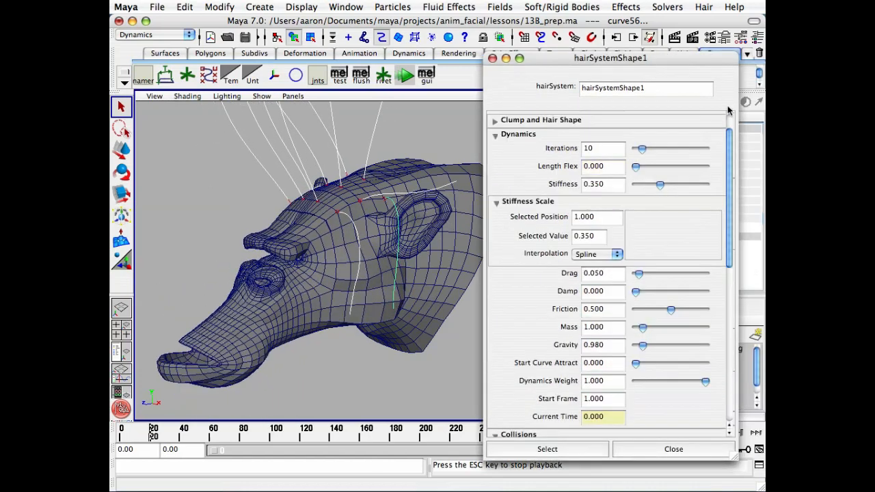
pyautogui.click(729, 112)
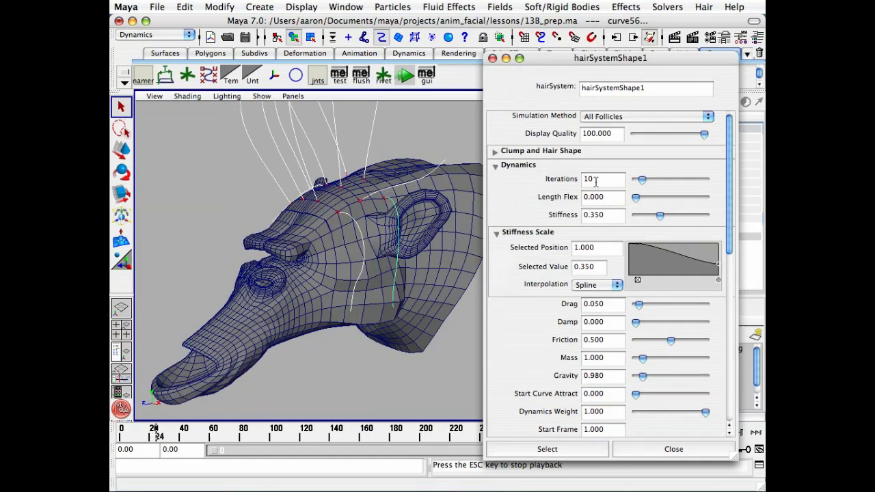
pyautogui.doubleClick(595, 214)
pyautogui.write('0.15')
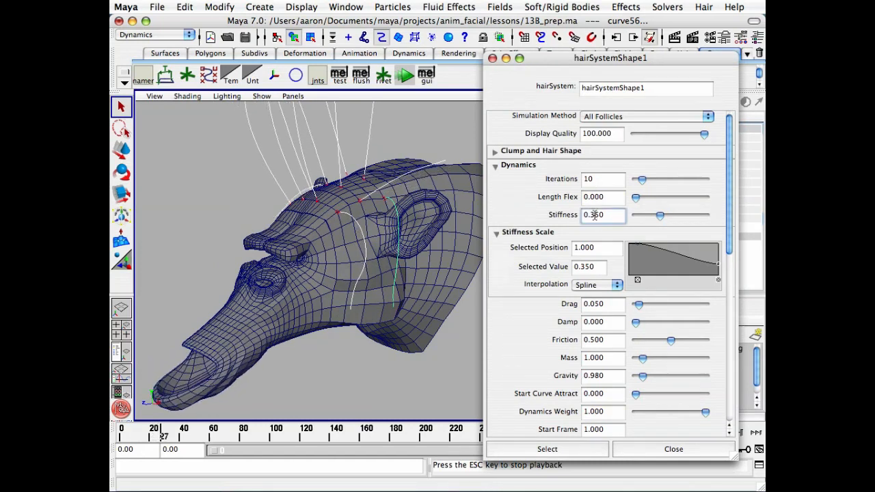
pyautogui.press('Return')
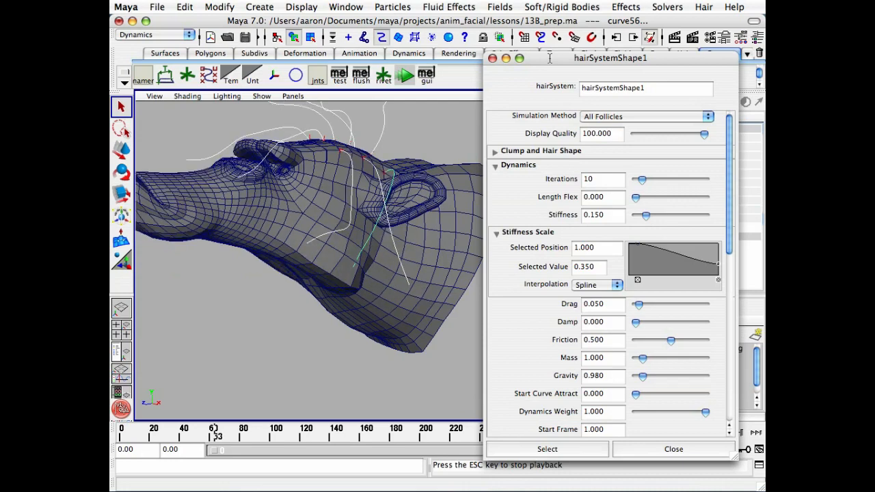
# Stop the playback at frame 69, close the hair attributes window and rewind to frame 0
pyautogui.moveTo(549, 58); pyautogui.dragTo(554, 58)
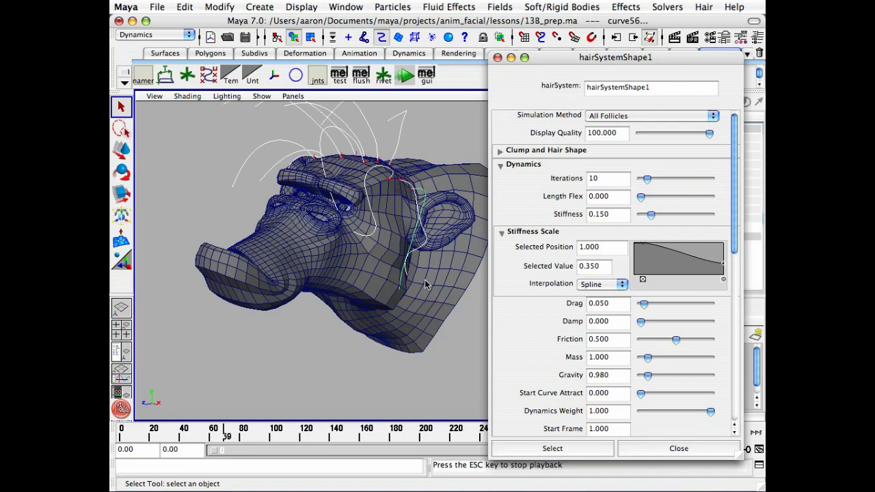
pyautogui.click(678, 448)
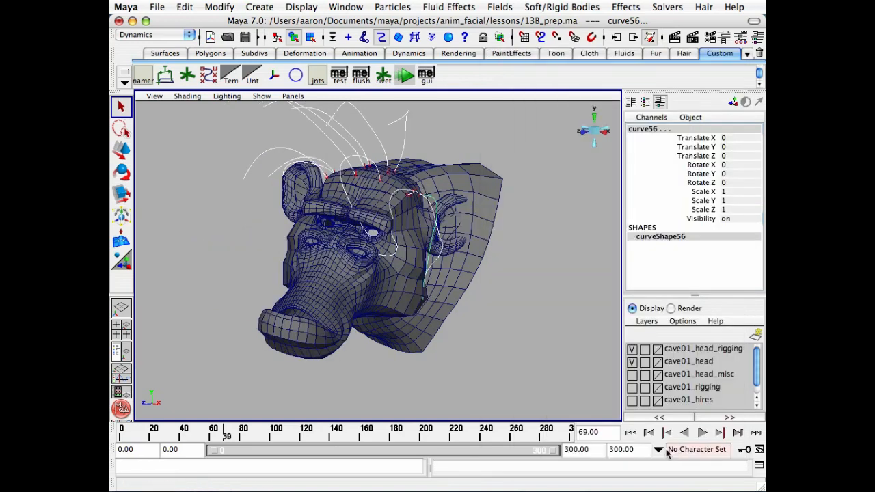
pyautogui.click(631, 431)
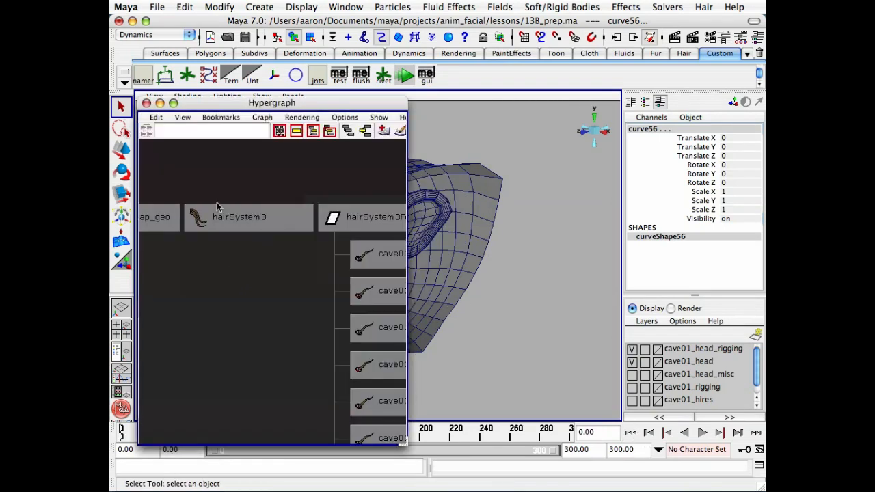
# Select hairSystem3 in the Hypergraph and open its attributes for editing
pyautogui.click(216, 217)
pyautogui.click(147, 103)
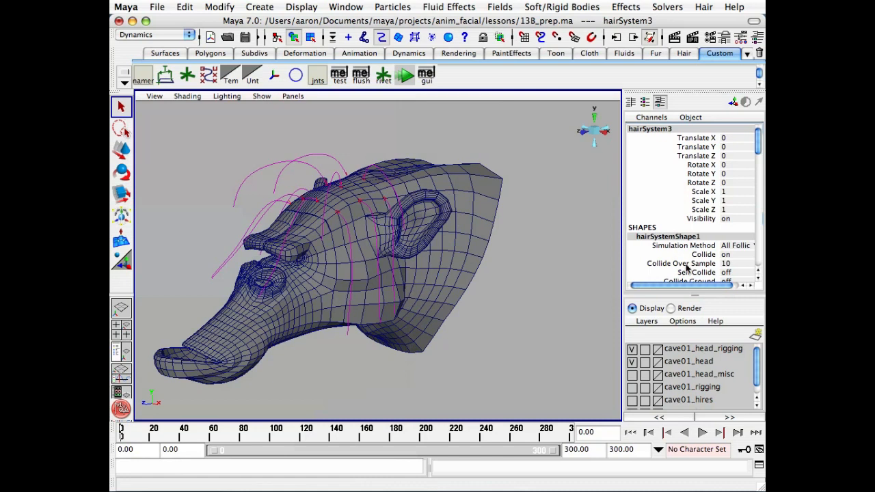
pyautogui.hotkey('ctrl', 'a')
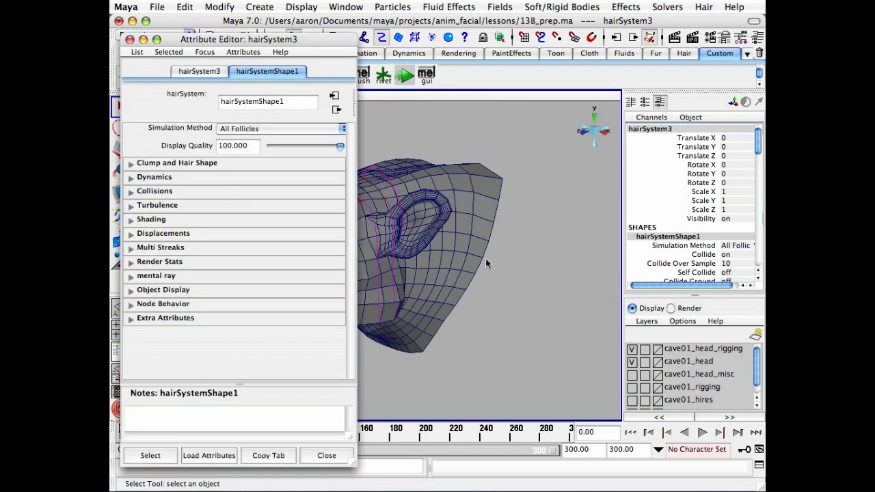
# Try the Off simulation method on hairSystemShape1, and change Simulation Method to Static
pyautogui.click(330, 134)
pyautogui.click(299, 100)
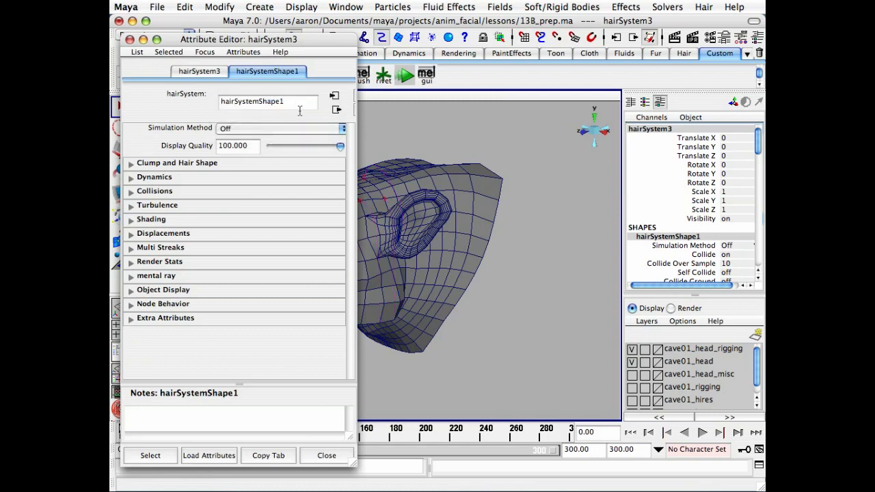
pyautogui.click(278, 135)
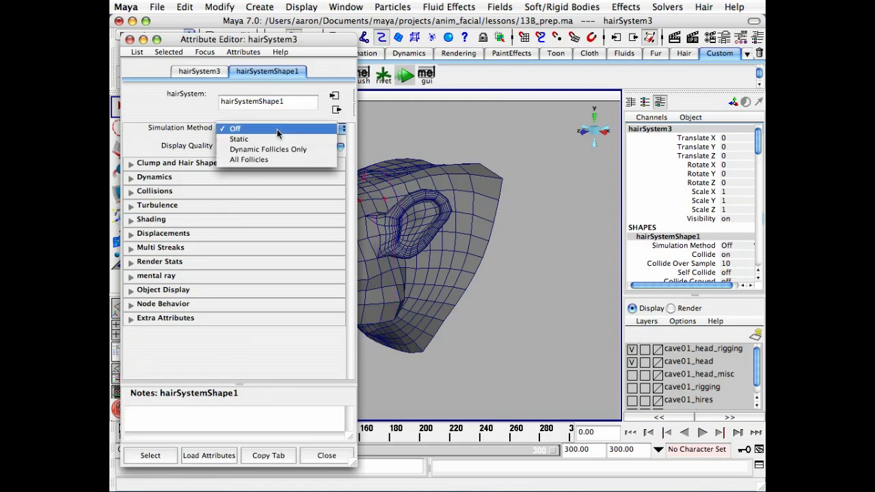
pyautogui.click(280, 137)
# Play, stop and rewind the animation with the static hair, close the attribute editor and play it again
pyautogui.hotkey('alt', 'v')
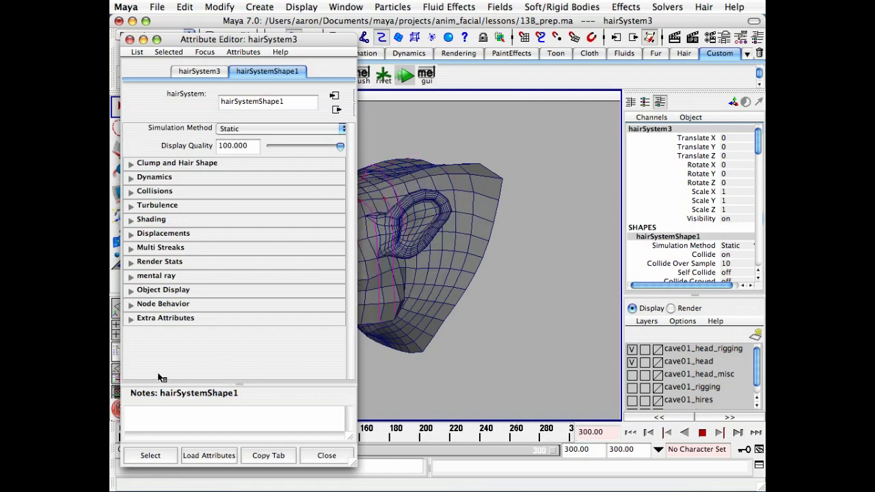
pyautogui.hotkey('alt', 'v')
pyautogui.hotkey('alt', 'shift', 'v')
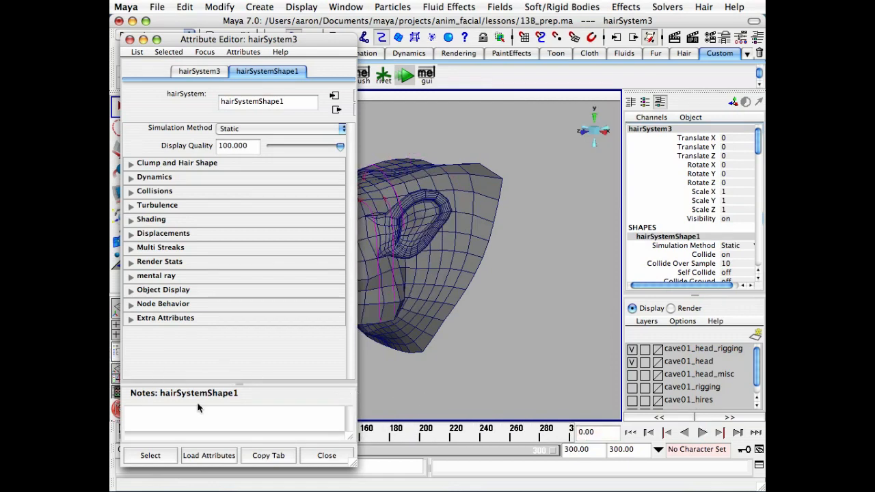
pyautogui.click(323, 457)
pyautogui.hotkey('alt', 'v')
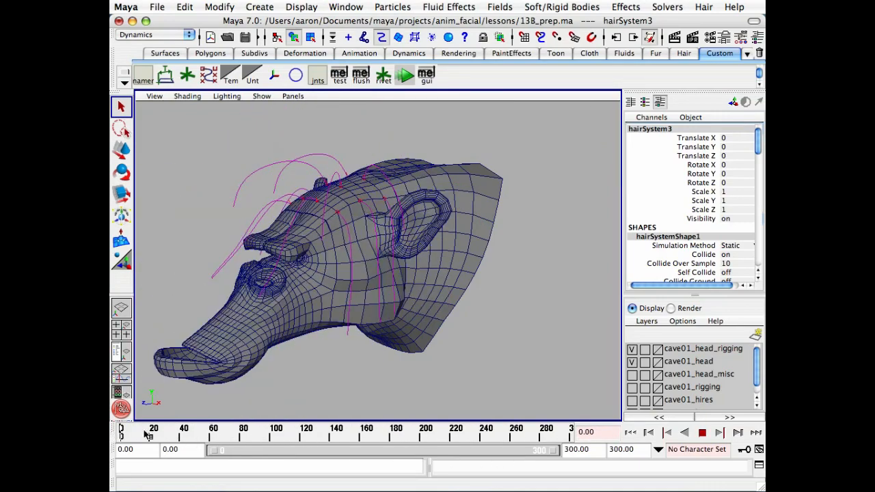
# Stop the playback, clear the selection and examine how the hair curves sit on the skullcap from several angles
pyautogui.hotkey('alt', 'v')
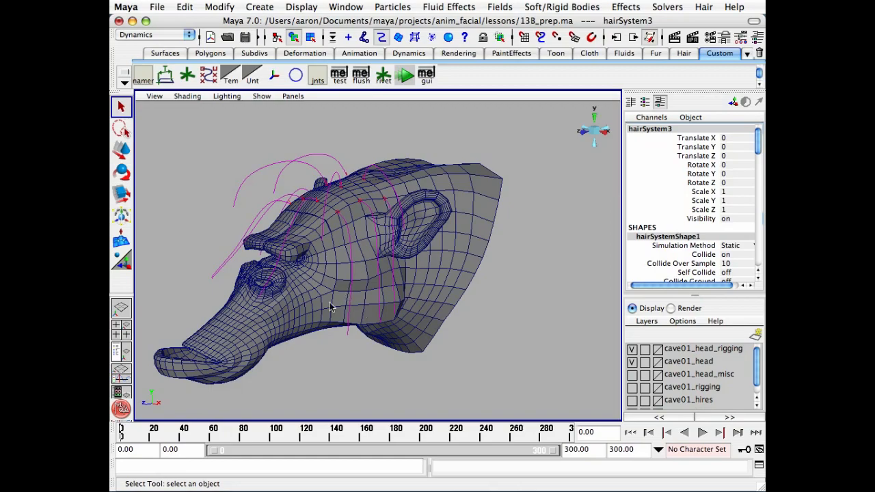
pyautogui.keyDown('alt'); pyautogui.moveTo(330, 307); pyautogui.dragTo(400, 296); pyautogui.keyUp('alt')
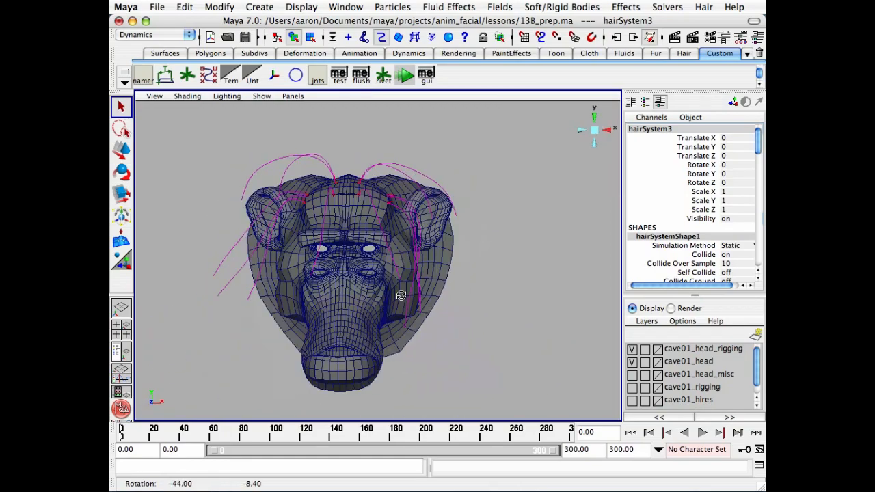
pyautogui.click(480, 342)
pyautogui.keyDown('alt'); pyautogui.moveTo(479, 342); pyautogui.dragTo(350, 272); pyautogui.keyUp('alt')
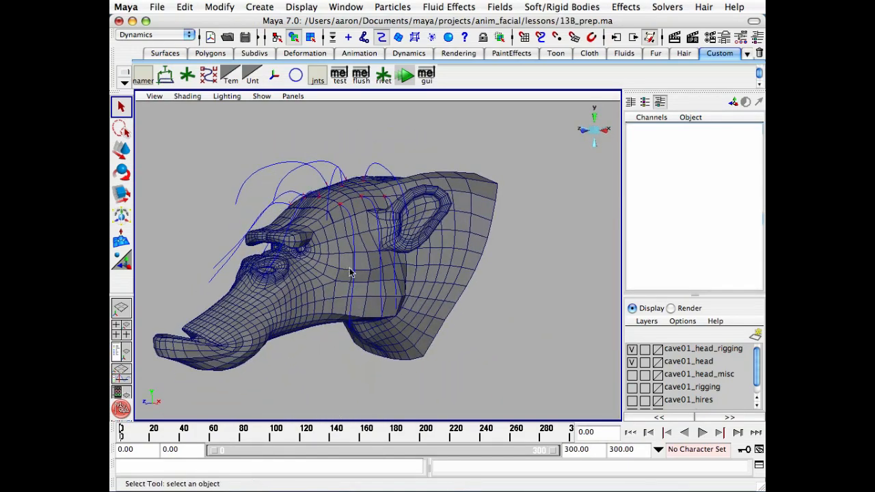
pyautogui.keyDown('alt'); pyautogui.moveTo(411, 276); pyautogui.dragTo(443, 265); pyautogui.keyUp('alt')
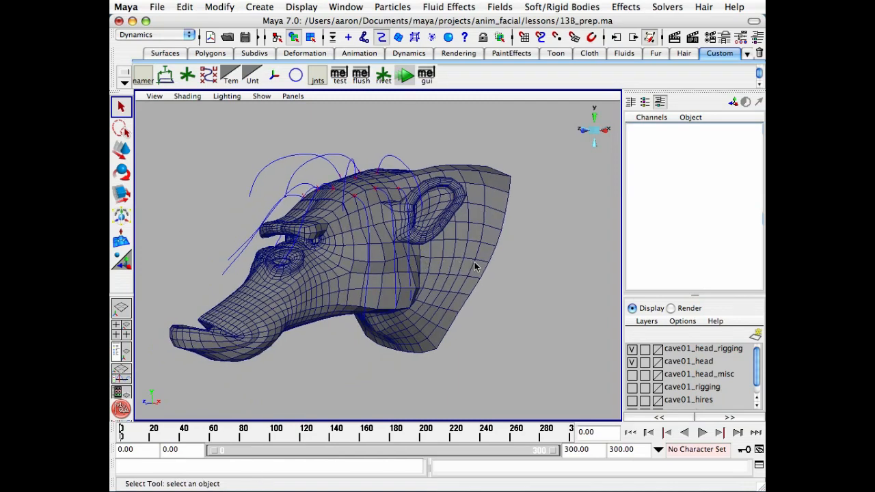
pyautogui.keyDown('alt'); pyautogui.moveTo(452, 263); pyautogui.dragTo(414, 286); pyautogui.keyUp('alt')
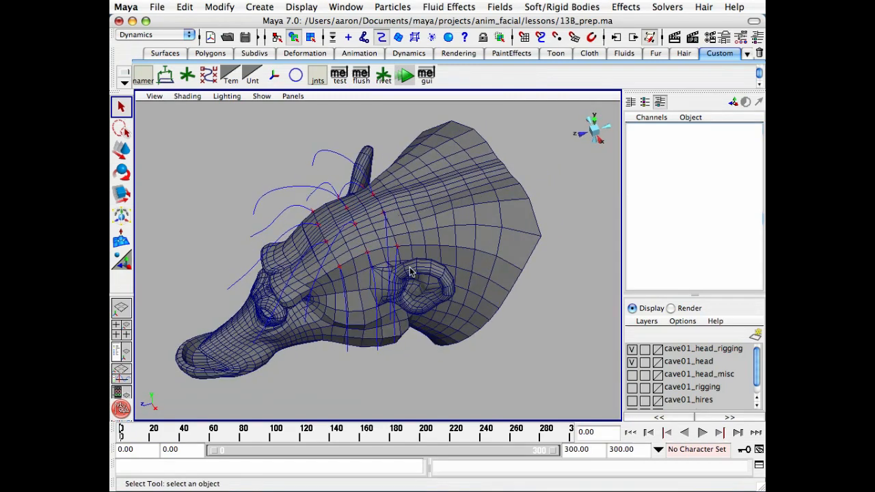
pyautogui.keyDown('alt'); pyautogui.moveTo(392, 221); pyautogui.dragTo(390, 218); pyautogui.keyUp('alt')
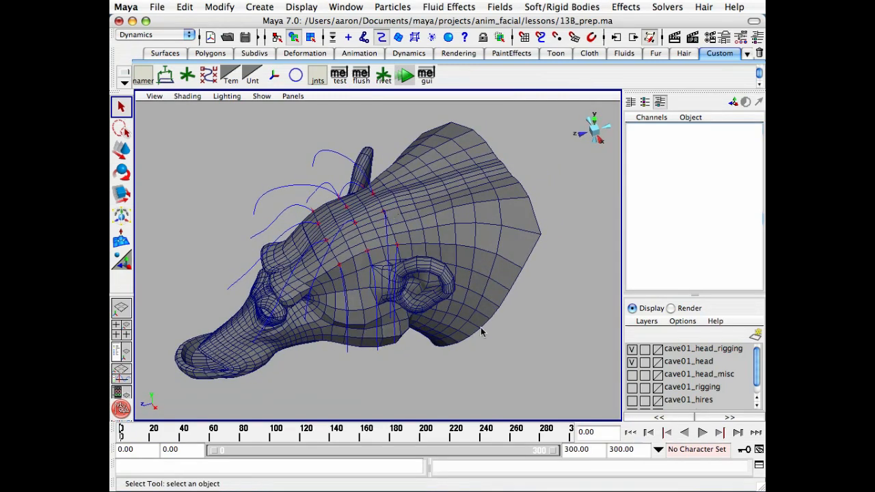
pyautogui.keyDown('alt'); pyautogui.moveTo(459, 224); pyautogui.dragTo(505, 219); pyautogui.keyUp('alt')
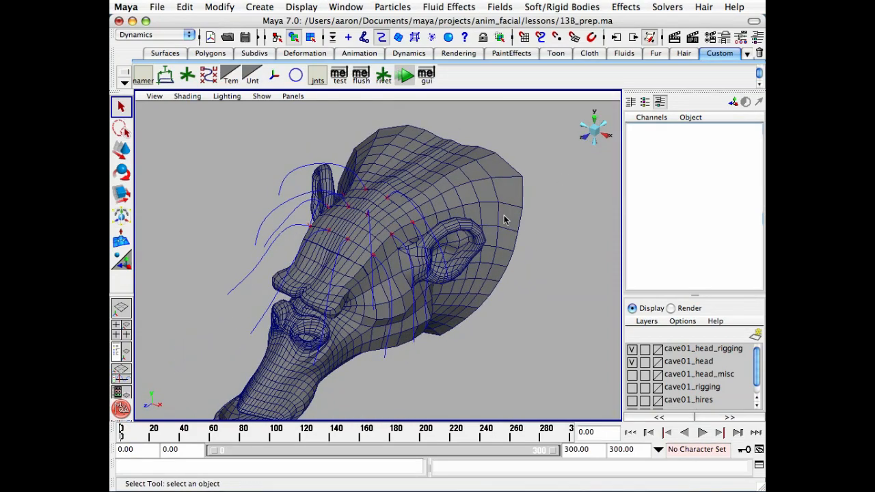
pyautogui.keyDown('alt'); pyautogui.moveTo(504, 219); pyautogui.dragTo(500, 200); pyautogui.keyUp('alt')
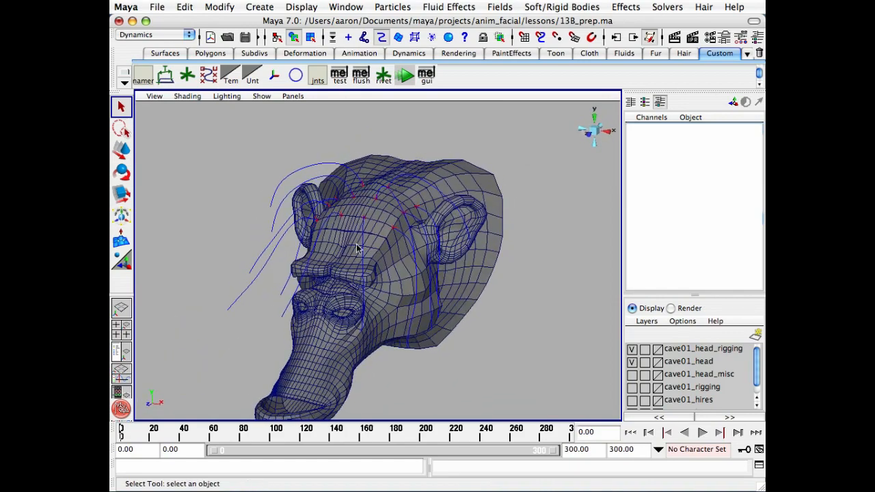
# Select control vertices 2 to 9 of curve44 and rotate them toward the back of the head
pyautogui.keyDown('alt'); pyautogui.moveTo(356, 247); pyautogui.dragTo(292, 228); pyautogui.keyUp('alt')
pyautogui.moveTo(314, 171); pyautogui.dragTo(269, 169, button='right')
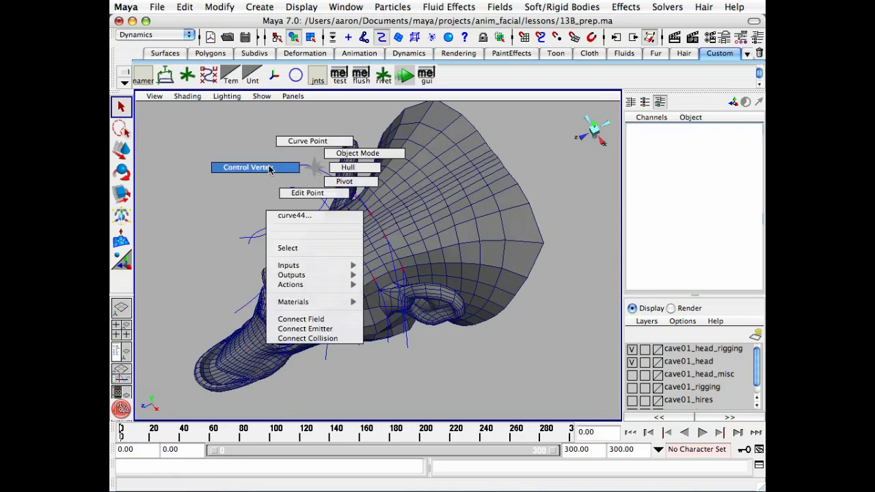
pyautogui.keyDown('alt'); pyautogui.moveTo(296, 219); pyautogui.dragTo(320, 251, button='middle'); pyautogui.keyUp('alt')
pyautogui.keyDown('alt'); pyautogui.moveTo(320, 250); pyautogui.dragTo(369, 231, button='right'); pyautogui.keyUp('alt')
pyautogui.moveTo(269, 160); pyautogui.dragTo(388, 228)
pyautogui.press('e')
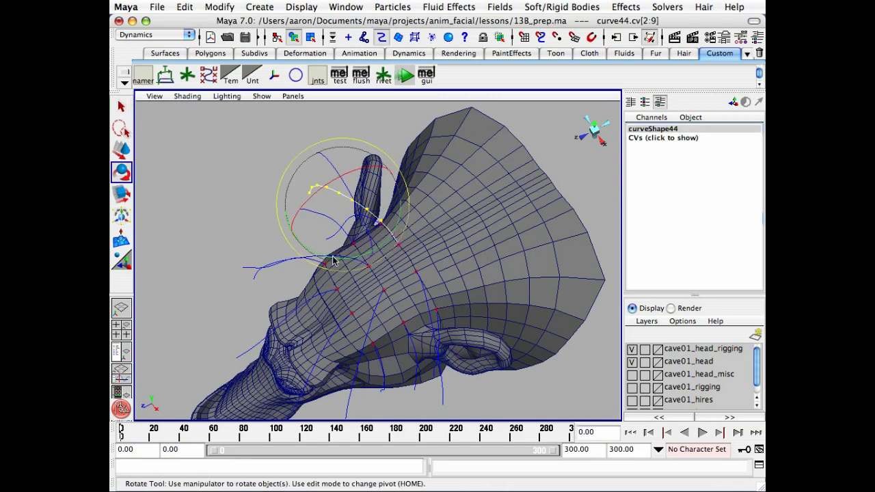
pyautogui.moveTo(332, 261); pyautogui.dragTo(363, 203)
# Lower the selected vertices of curve44 toward the scalp near the ear, and rotate them slightly to follow the head
pyautogui.press('w')
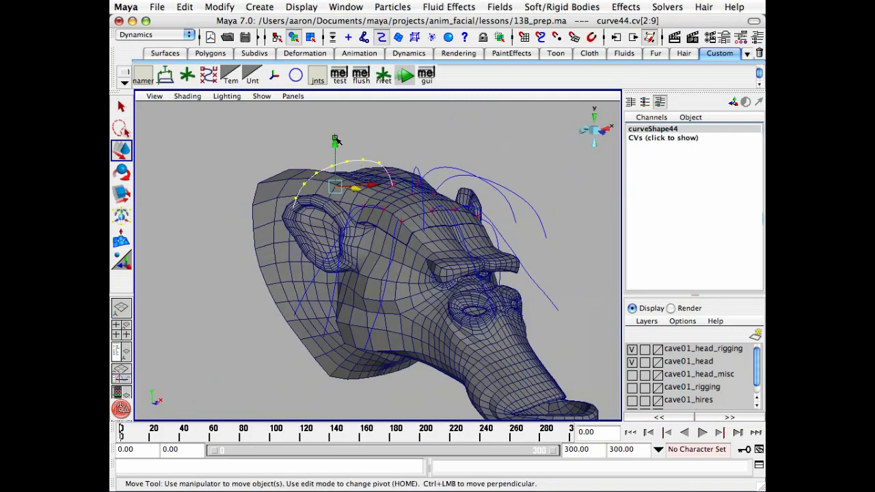
pyautogui.moveTo(335, 140); pyautogui.dragTo(290, 190)
pyautogui.press('e')
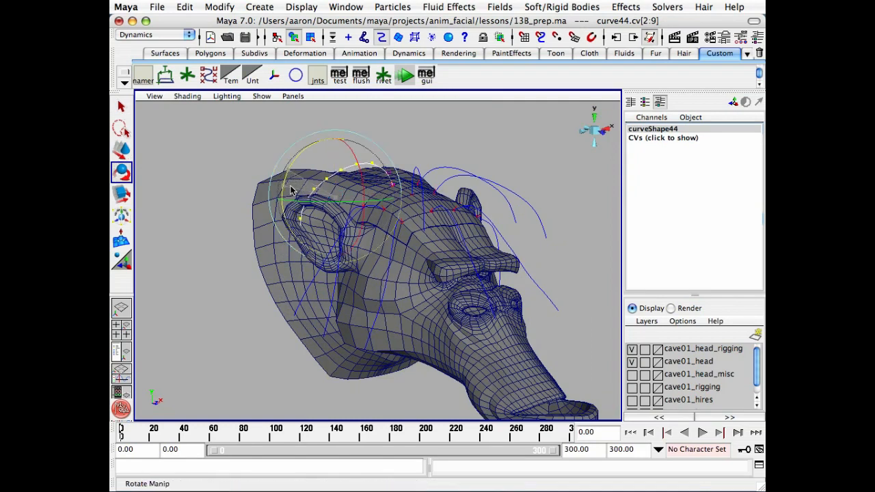
pyautogui.press('w')
pyautogui.moveTo(334, 154); pyautogui.dragTo(366, 253)
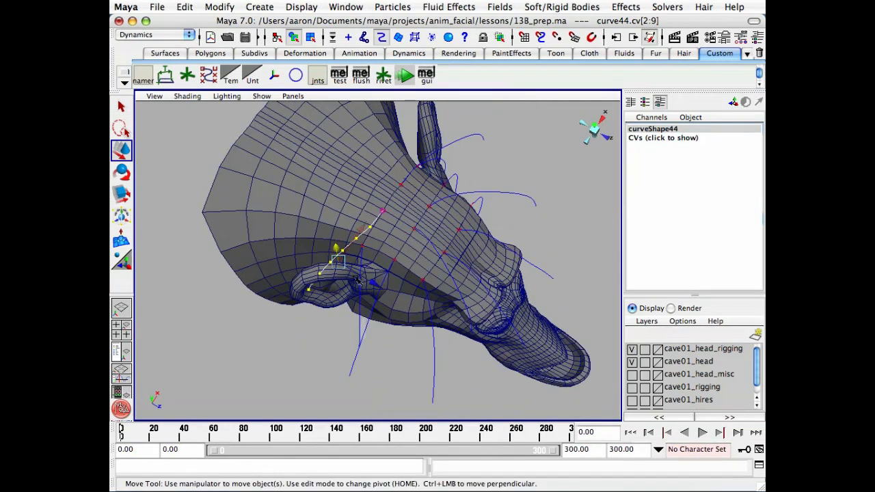
pyautogui.moveTo(375, 282); pyautogui.dragTo(367, 277)
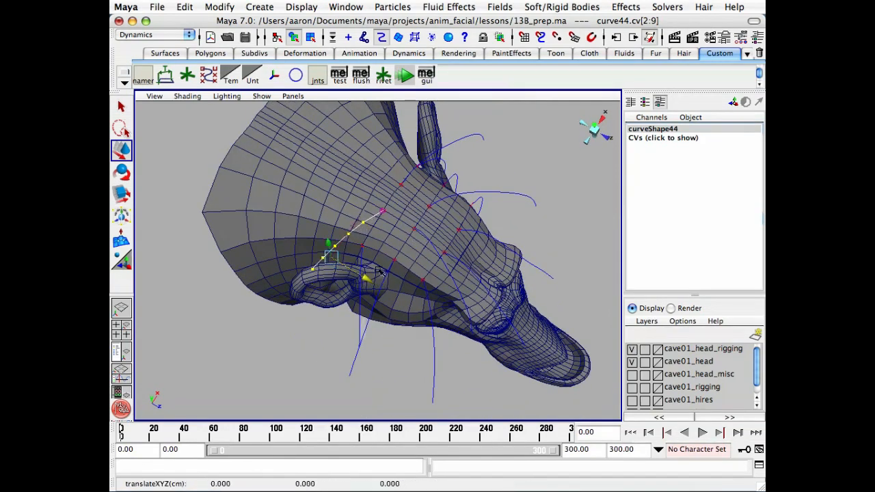
pyautogui.press('e')
pyautogui.moveTo(356, 311)
pyautogui.mouseDown()
pyautogui.moveTo(336, 309)
pyautogui.moveTo(354, 304)
pyautogui.mouseUp()
# Shift vertices 2 to 9 of curve44 so the strand drapes behind the ear
pyautogui.press('w')
pyautogui.keyDown('alt'); pyautogui.moveTo(357, 272); pyautogui.dragTo(342, 262); pyautogui.keyUp('alt')
pyautogui.moveTo(361, 206); pyautogui.dragTo(484, 152)
pyautogui.keyDown('alt'); pyautogui.moveTo(402, 216); pyautogui.dragTo(440, 297); pyautogui.keyUp('alt')
pyautogui.moveTo(411, 302); pyautogui.dragTo(417, 315, button='middle')
pyautogui.keyDown('alt'); pyautogui.moveTo(417, 313); pyautogui.dragTo(394, 327); pyautogui.keyUp('alt')
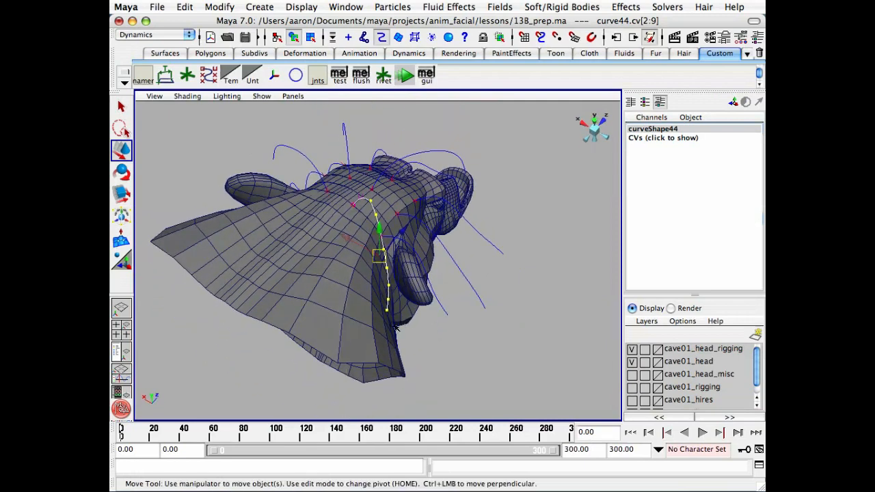
# Move the tip vertices 7 to 9 of curve44 slightly toward the ear and return to object mode
pyautogui.moveTo(375, 287); pyautogui.dragTo(395, 327)
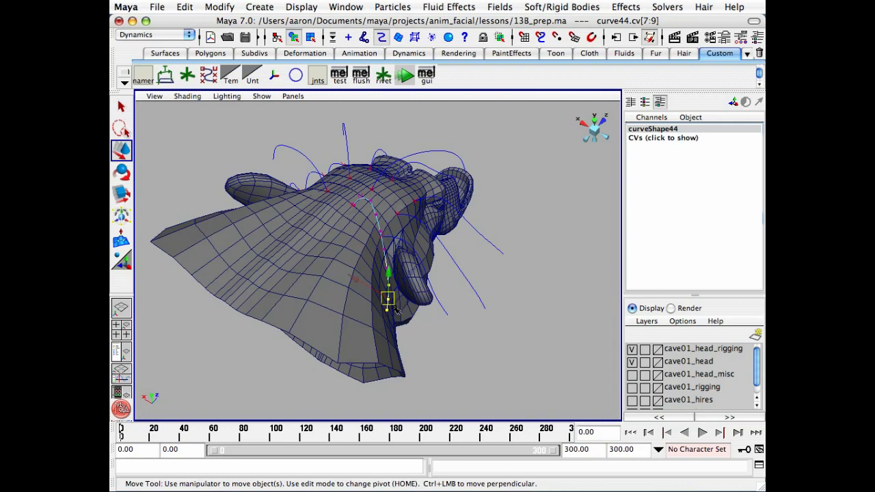
pyautogui.press('e')
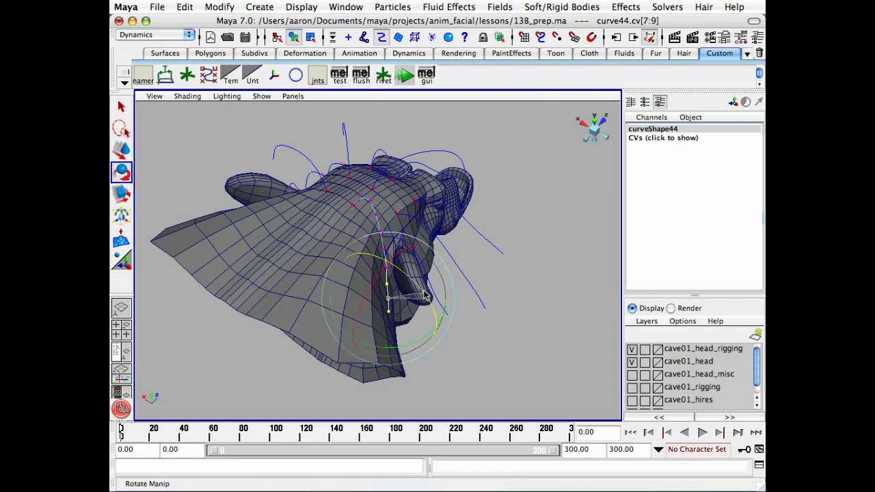
pyautogui.press('w')
pyautogui.moveTo(422, 298)
pyautogui.keyDown('alt'); pyautogui.mouseDown()
pyautogui.moveTo(387, 308)
pyautogui.moveTo(453, 302)
pyautogui.moveTo(407, 290)
pyautogui.mouseUp(); pyautogui.keyUp('alt')
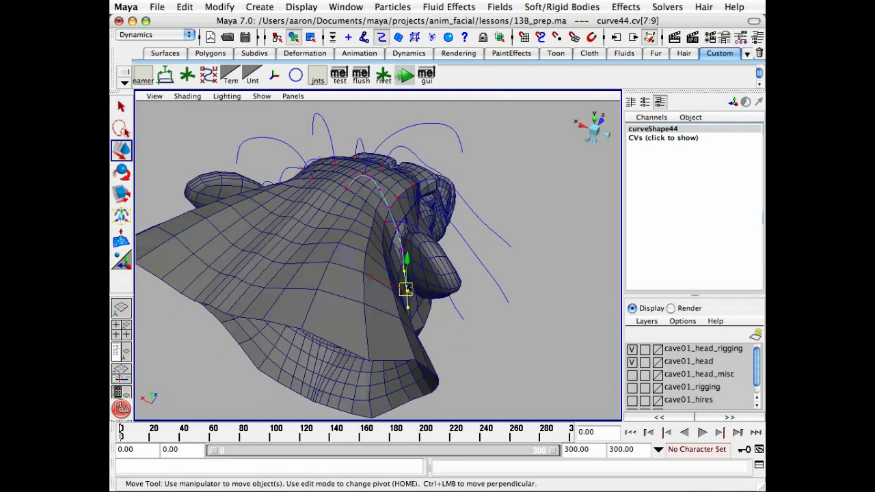
pyautogui.moveTo(371, 276); pyautogui.dragTo(394, 288, button='middle')
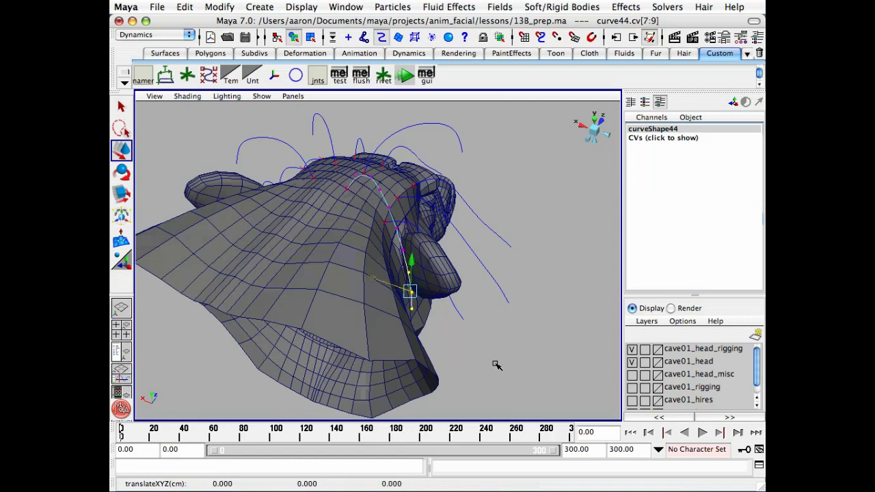
pyautogui.press('q')
pyautogui.press('F8')
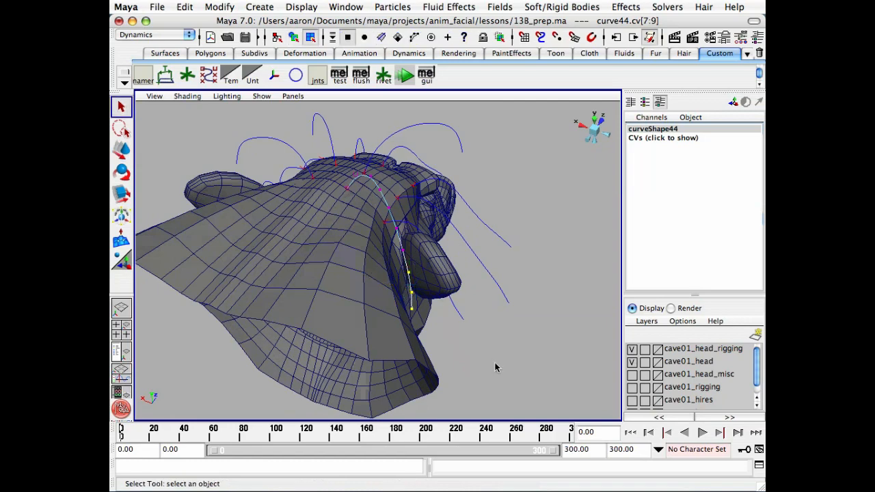
pyautogui.press('F8')
# Select all the hair curves, set their start position from current and clear the selection
pyautogui.keyDown('alt'); pyautogui.moveTo(468, 334); pyautogui.dragTo(335, 307); pyautogui.keyUp('alt')
pyautogui.keyDown('alt'); pyautogui.moveTo(335, 308); pyautogui.dragTo(267, 295, button='right'); pyautogui.keyUp('alt')
pyautogui.keyDown('alt'); pyautogui.moveTo(266, 296); pyautogui.dragTo(331, 304); pyautogui.keyUp('alt')
pyautogui.moveTo(276, 148); pyautogui.dragTo(499, 353)
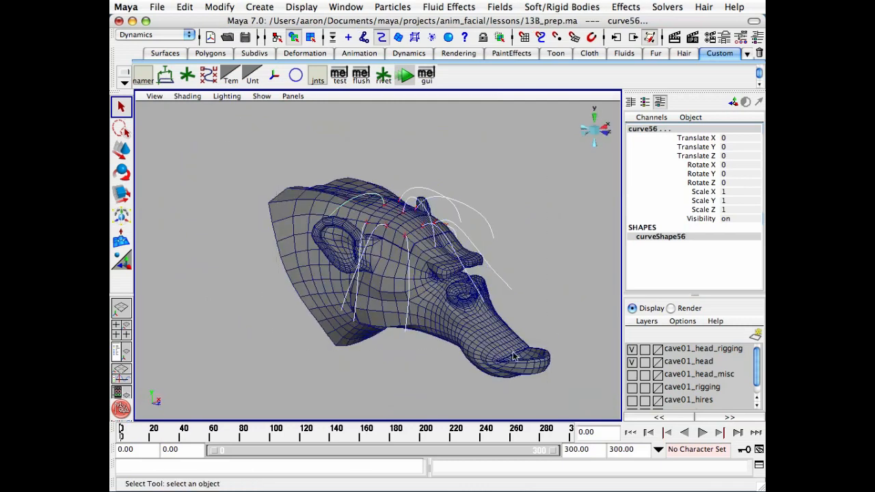
pyautogui.click(704, 7)
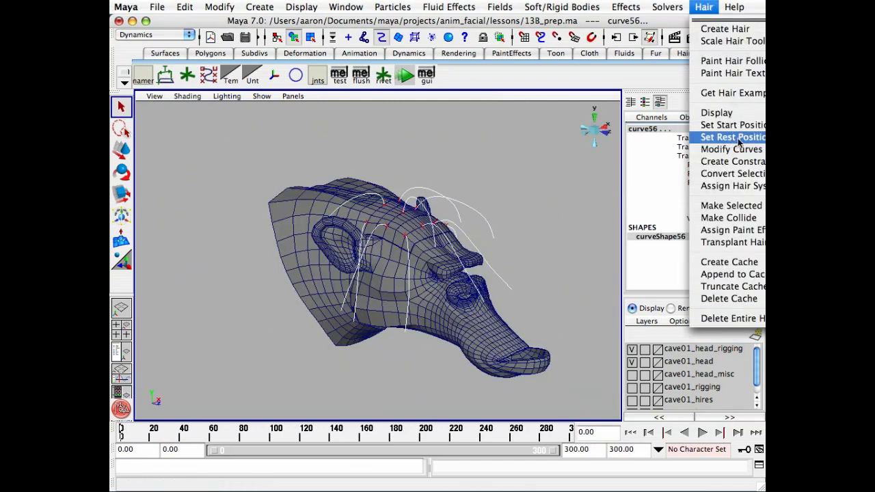
pyautogui.click(728, 22)
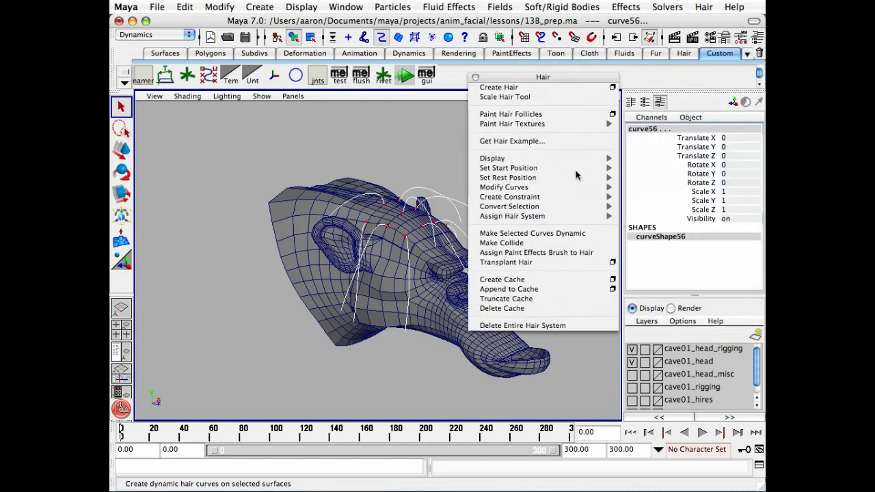
pyautogui.click(550, 169)
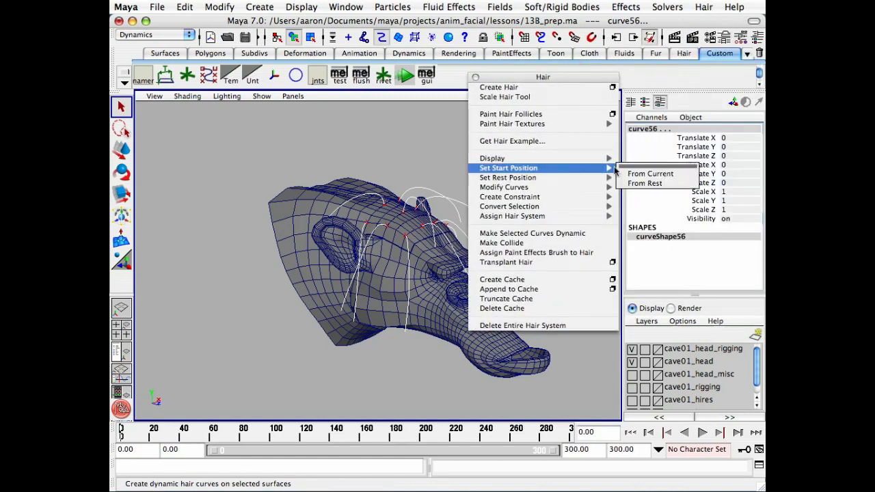
pyautogui.click(679, 179)
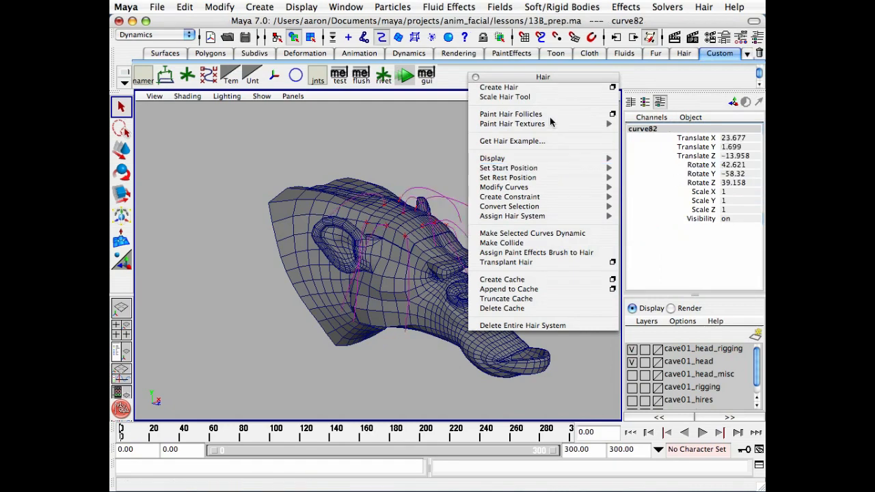
pyautogui.click(475, 78)
pyautogui.click(547, 147)
# Select the reshaped curve44, play the animation to check the curve, stop it and rewind to frame 0
pyautogui.keyDown('alt'); pyautogui.moveTo(547, 146); pyautogui.dragTo(403, 219); pyautogui.keyUp('alt')
pyautogui.click(354, 213)
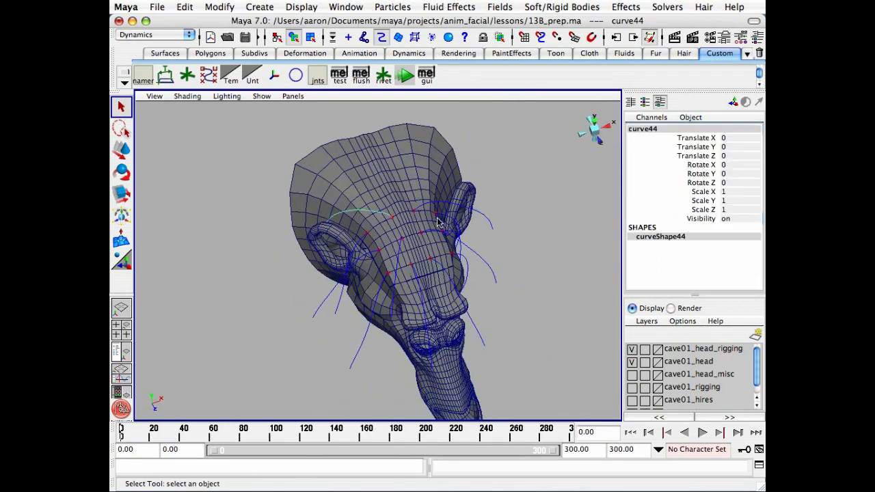
pyautogui.click(701, 432)
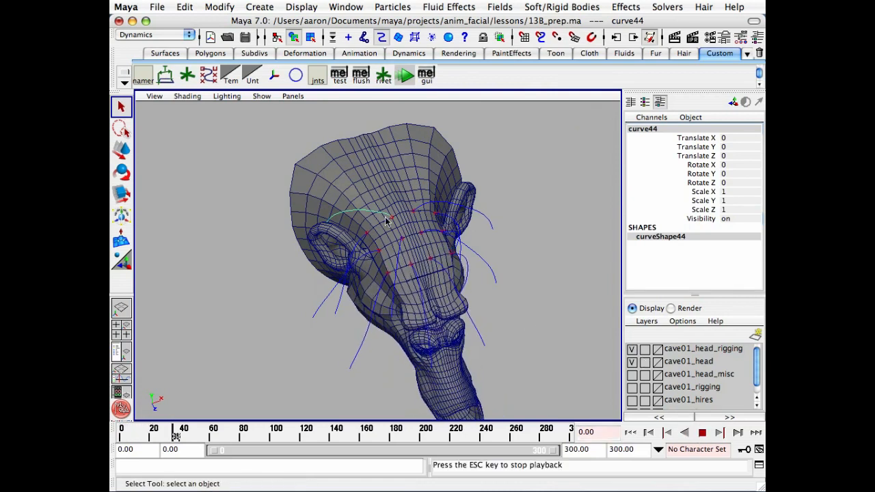
pyautogui.press('Escape')
pyautogui.click(630, 433)
# Deselect the curve and examine the hair curves around the head from the front and side
pyautogui.keyDown('alt'); pyautogui.moveTo(463, 323); pyautogui.dragTo(454, 295); pyautogui.keyUp('alt')
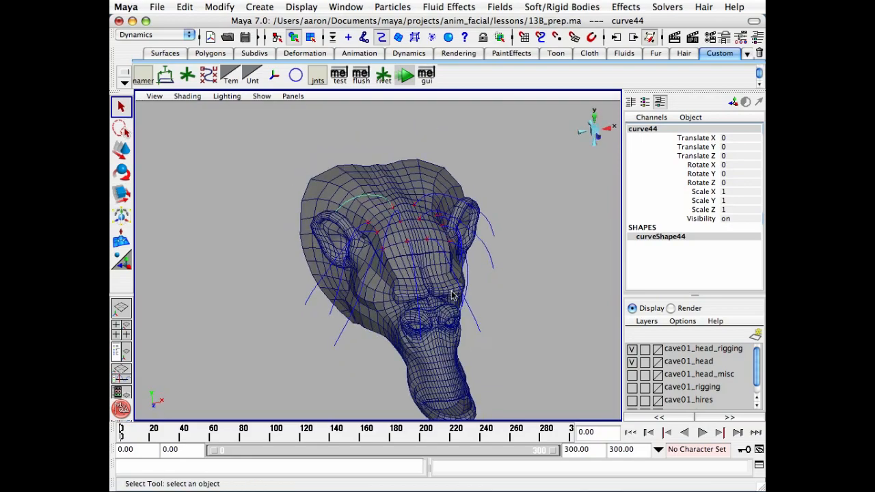
pyautogui.keyDown('alt'); pyautogui.moveTo(541, 331); pyautogui.dragTo(496, 293); pyautogui.keyUp('alt')
pyautogui.click(539, 371)
pyautogui.keyDown('alt'); pyautogui.moveTo(496, 293); pyautogui.dragTo(480, 284, button='right'); pyautogui.keyUp('alt')
pyautogui.keyDown('alt'); pyautogui.moveTo(480, 285); pyautogui.dragTo(479, 294); pyautogui.keyUp('alt')
pyautogui.keyDown('alt'); pyautogui.moveTo(479, 294); pyautogui.dragTo(523, 280, button='right'); pyautogui.keyUp('alt')
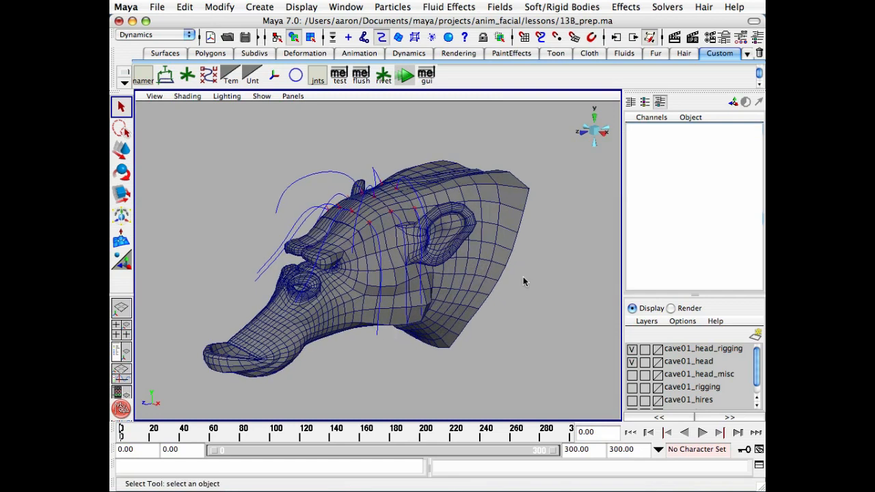
pyautogui.keyDown('alt'); pyautogui.moveTo(466, 287); pyautogui.dragTo(351, 285); pyautogui.keyUp('alt')
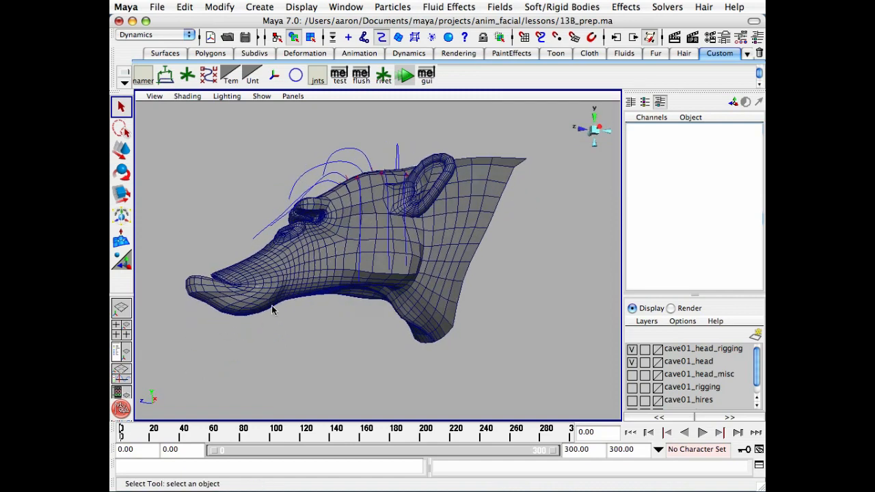
pyautogui.keyDown('alt'); pyautogui.moveTo(272, 310); pyautogui.dragTo(372, 243); pyautogui.keyUp('alt')
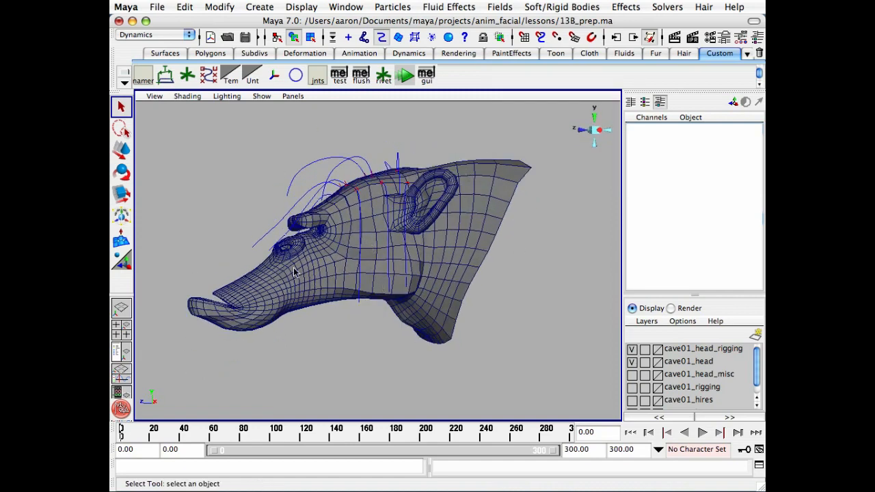
pyautogui.keyDown('alt'); pyautogui.moveTo(325, 295); pyautogui.dragTo(406, 238); pyautogui.keyUp('alt')
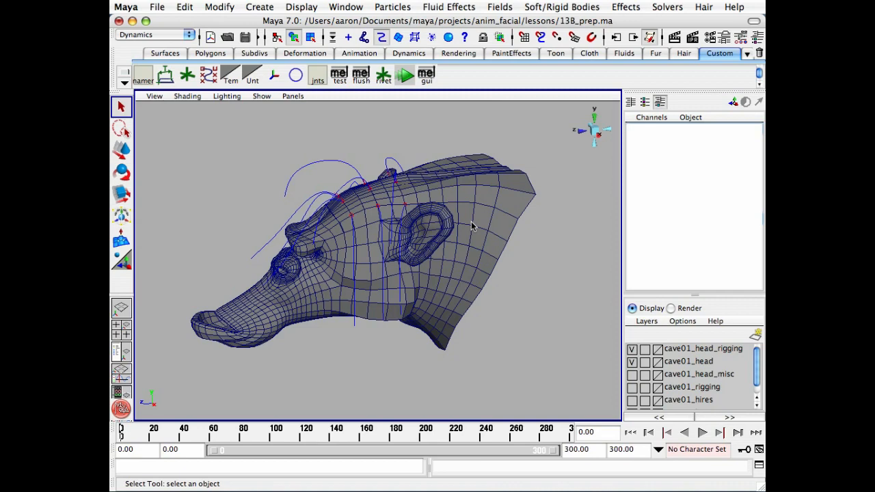
pyautogui.keyDown('alt'); pyautogui.moveTo(384, 211); pyautogui.dragTo(412, 221); pyautogui.keyUp('alt')
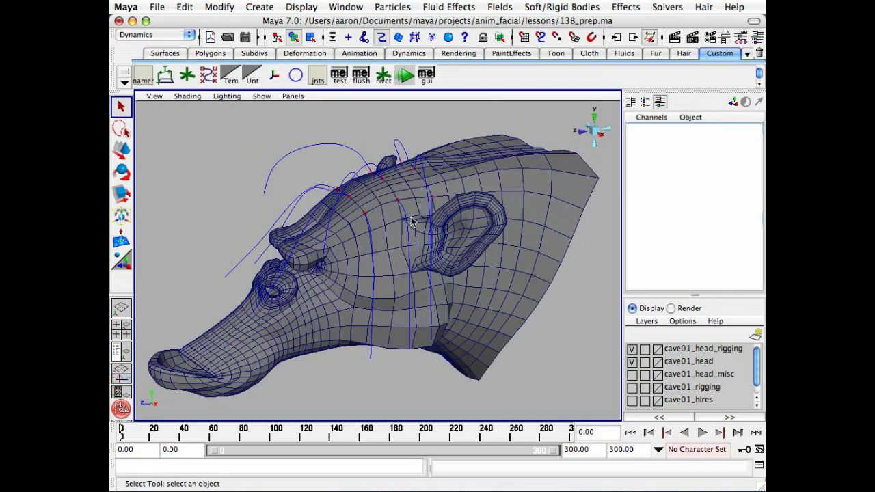